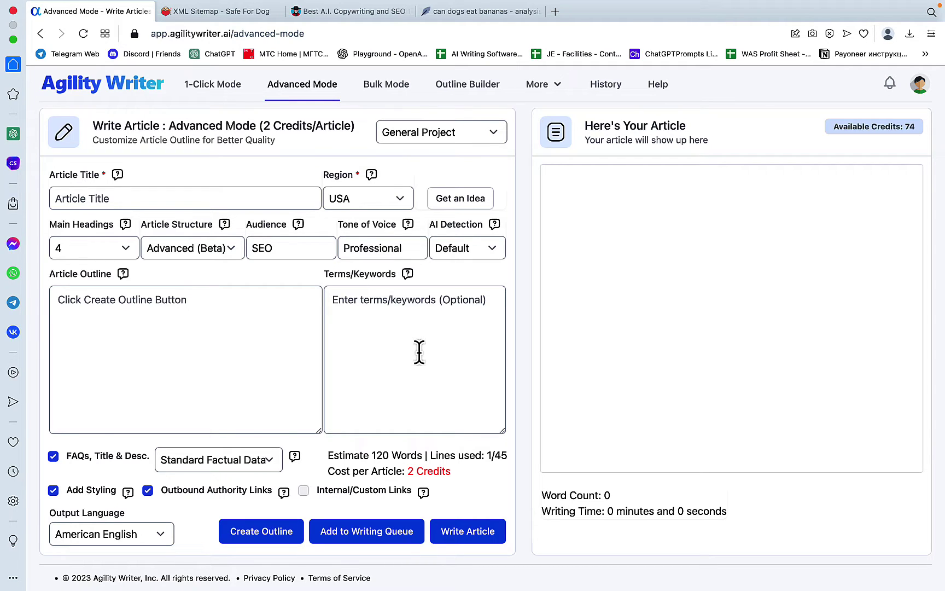
Step: Enter title 'Can dogs eat bananas', audience 'Pet owners', tone 'Friendly', and keep AI detection Default
click(117, 198)
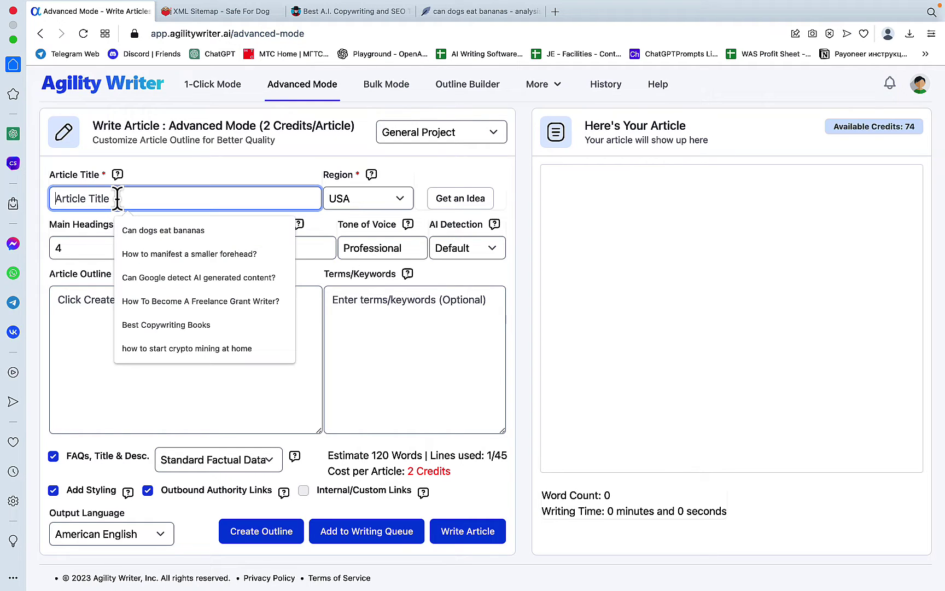
click(150, 236)
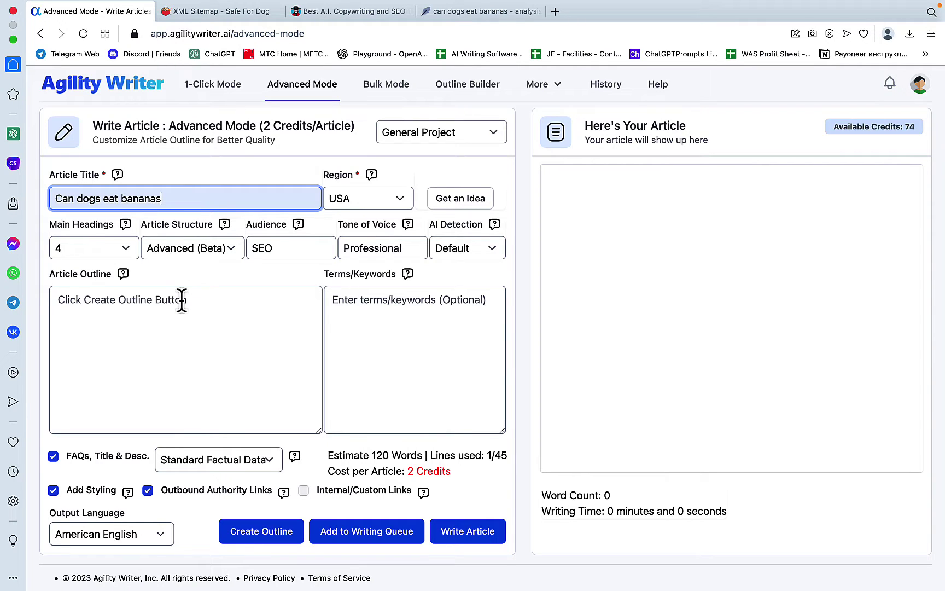
click(285, 247)
drag(285, 248, 229, 243)
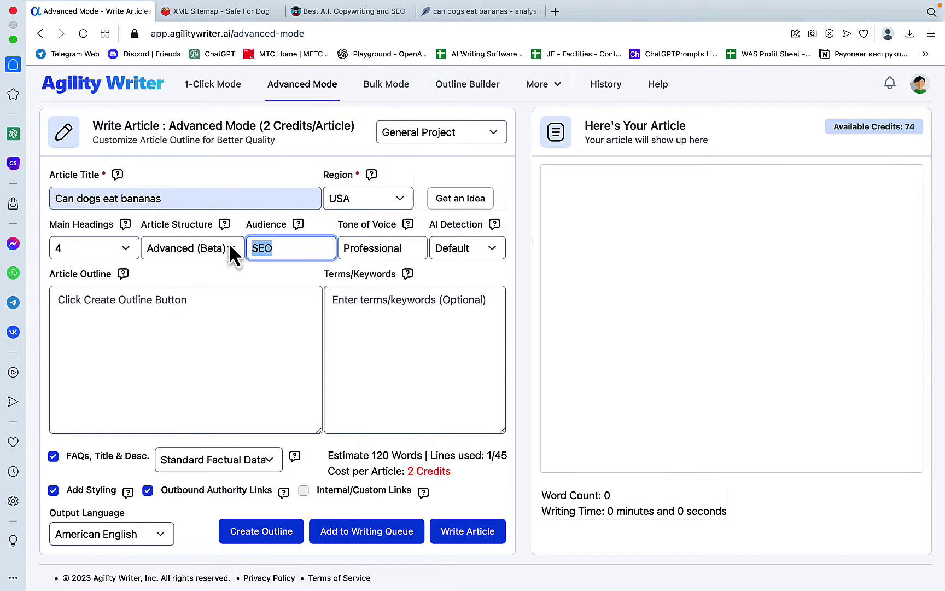
text(Pet ow)
text(ners)
drag(410, 244, 341, 249)
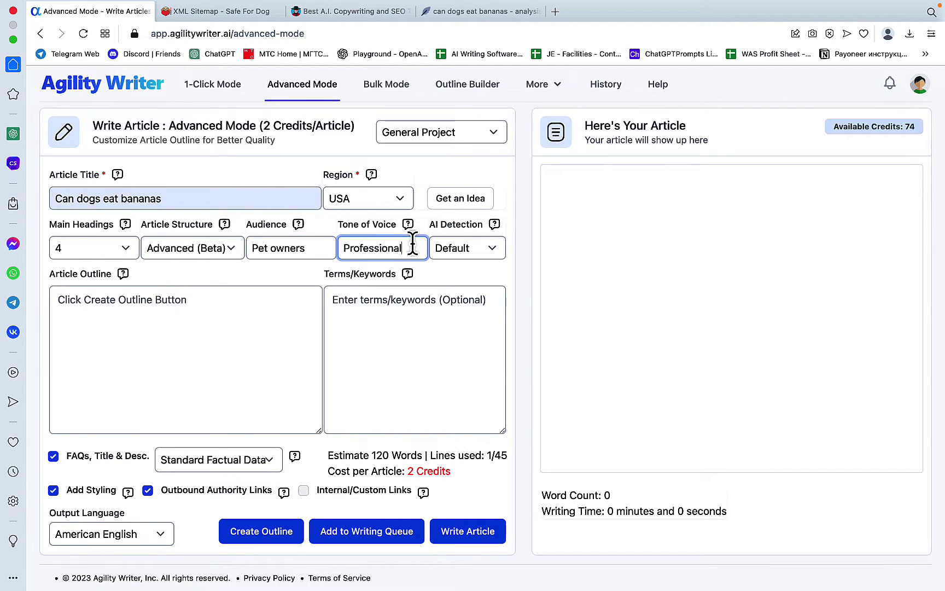
text(Fr)
text(iendly)
click(491, 251)
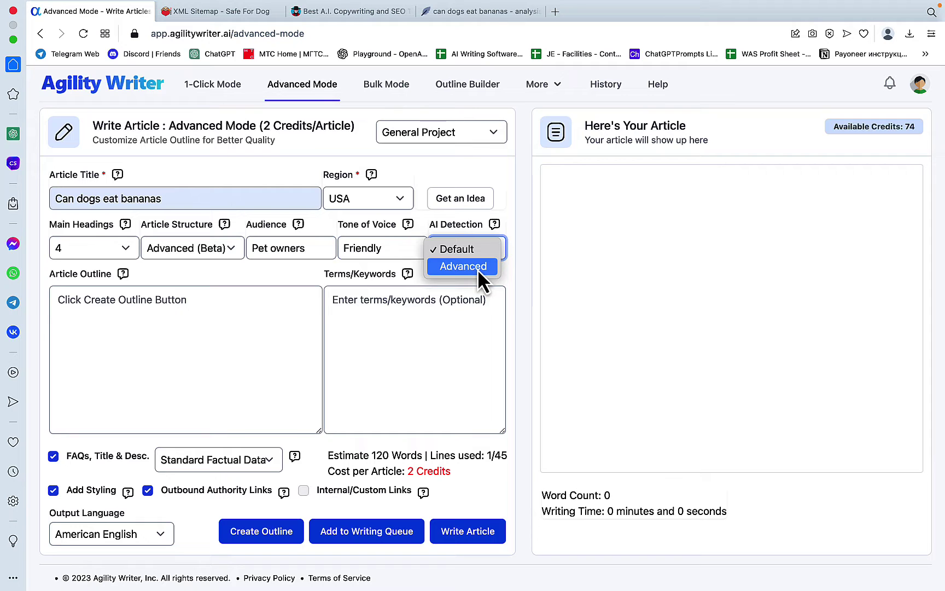
click(510, 282)
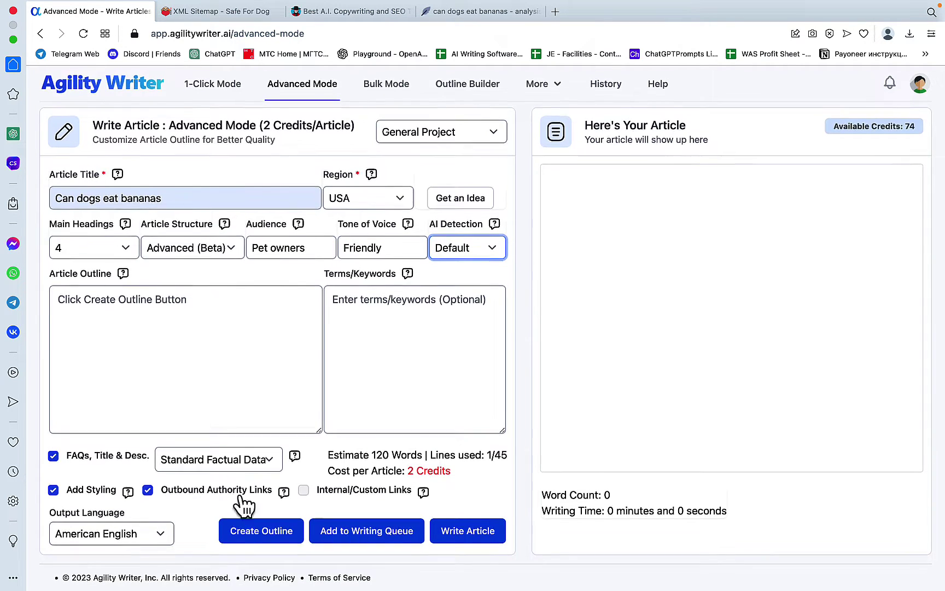
Step: Generate the article outline and scroll through it
click(261, 541)
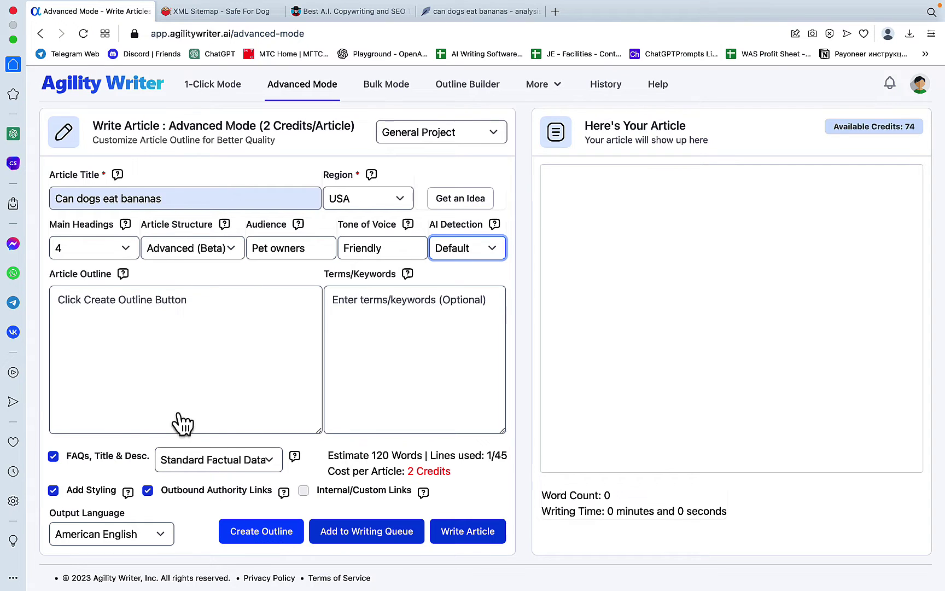
scroll(127, 326, down, 3)
scroll(127, 325, up, 3)
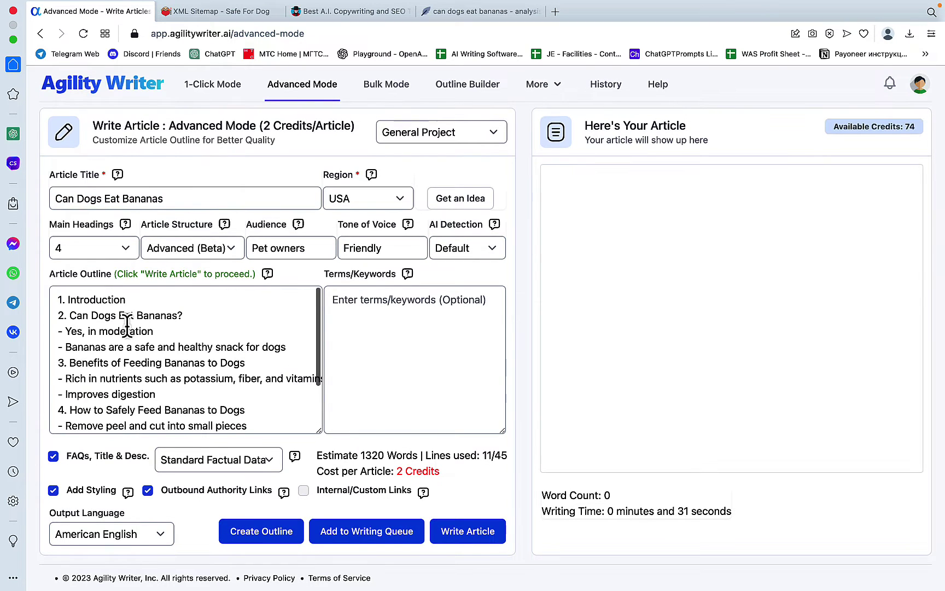
Step: Set main headings to 5, keeping Advanced (Beta) as the article structure
click(120, 254)
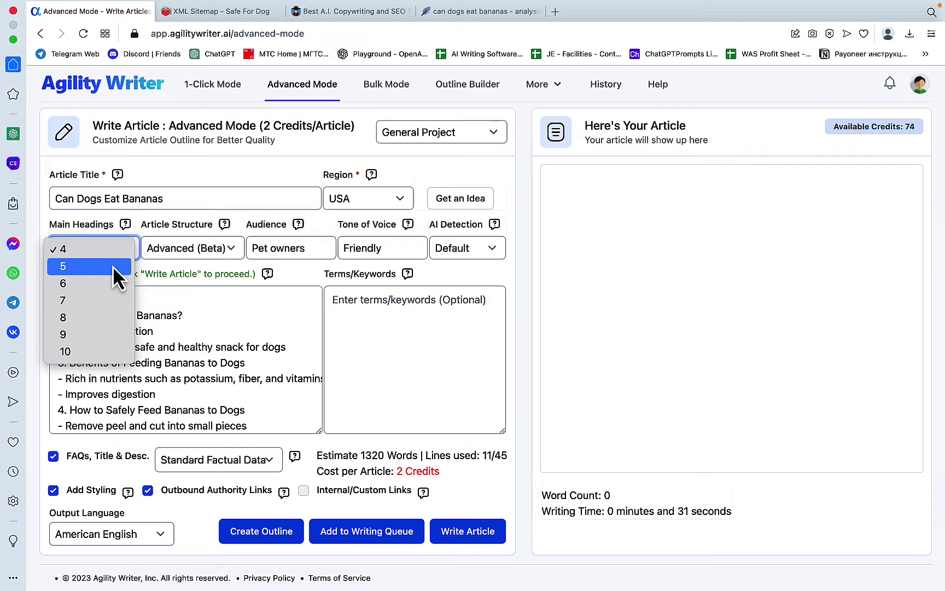
click(113, 265)
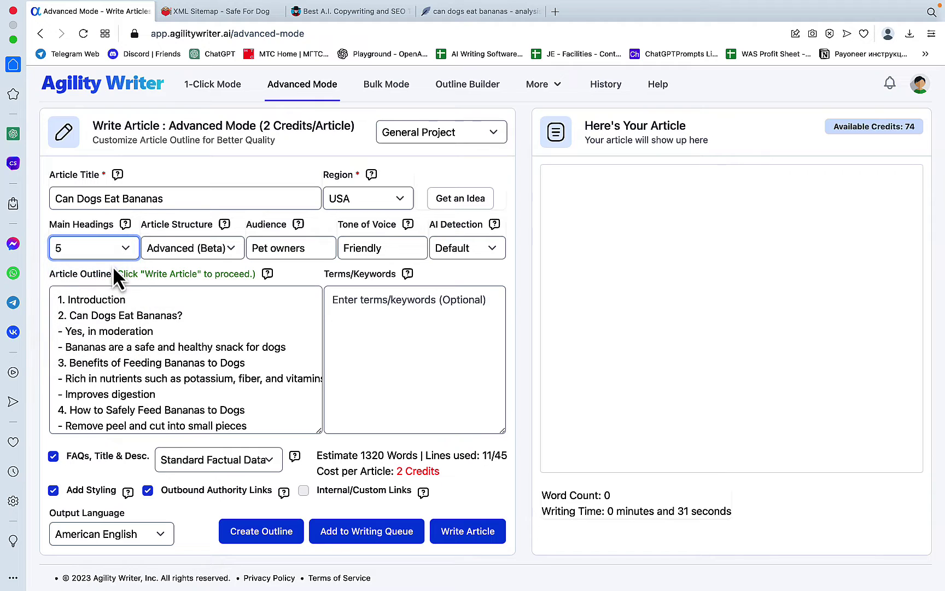
click(235, 251)
click(219, 251)
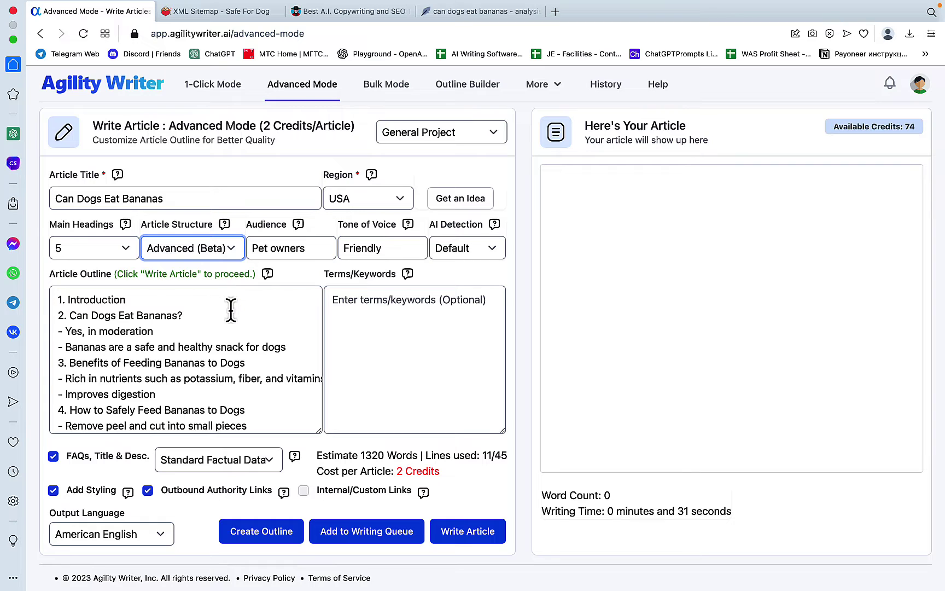
scroll(230, 310, down, 3)
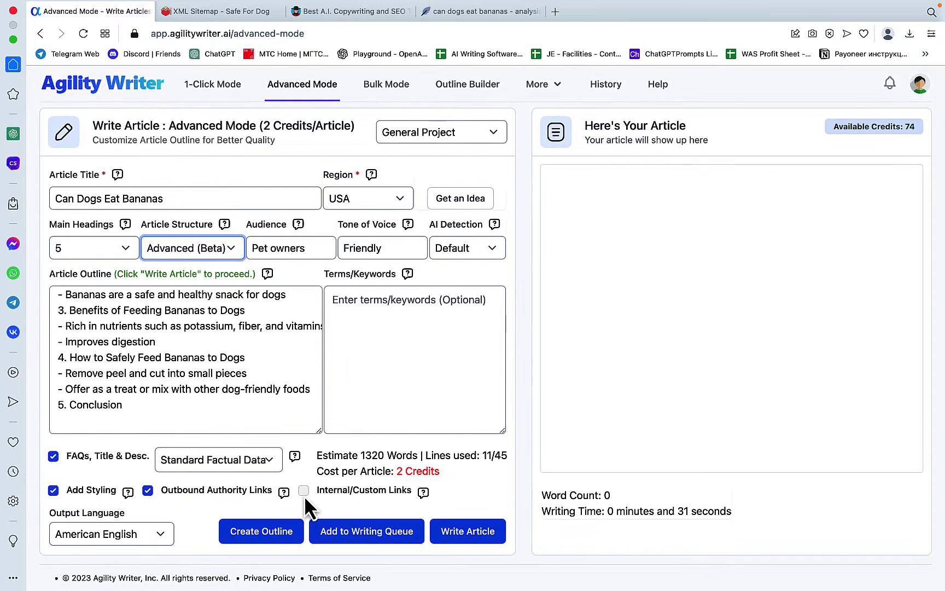
Step: Enable Internal/Custom Links and select the domain on the safefordog.com sitemap page
click(303, 490)
click(211, 12)
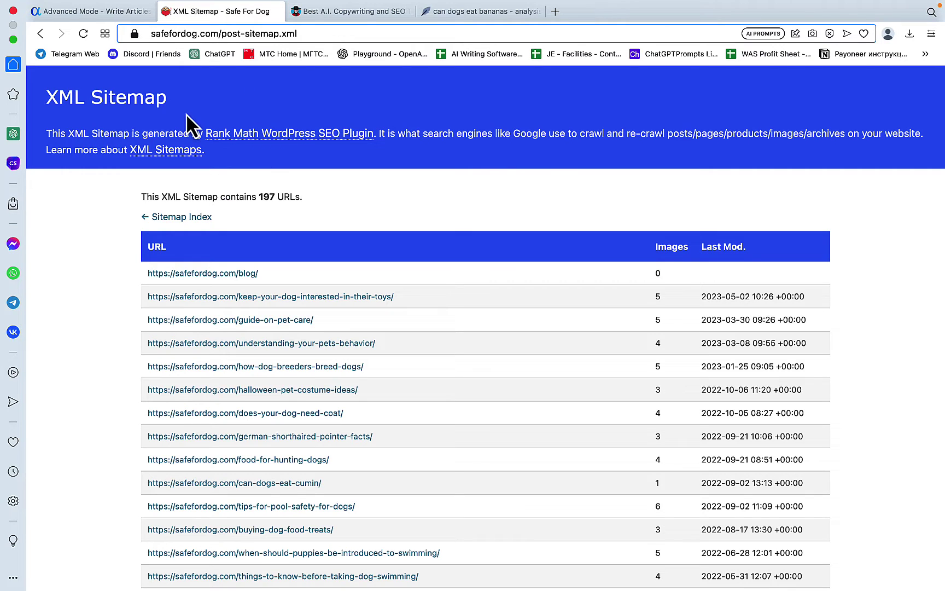
drag(223, 32, 149, 33)
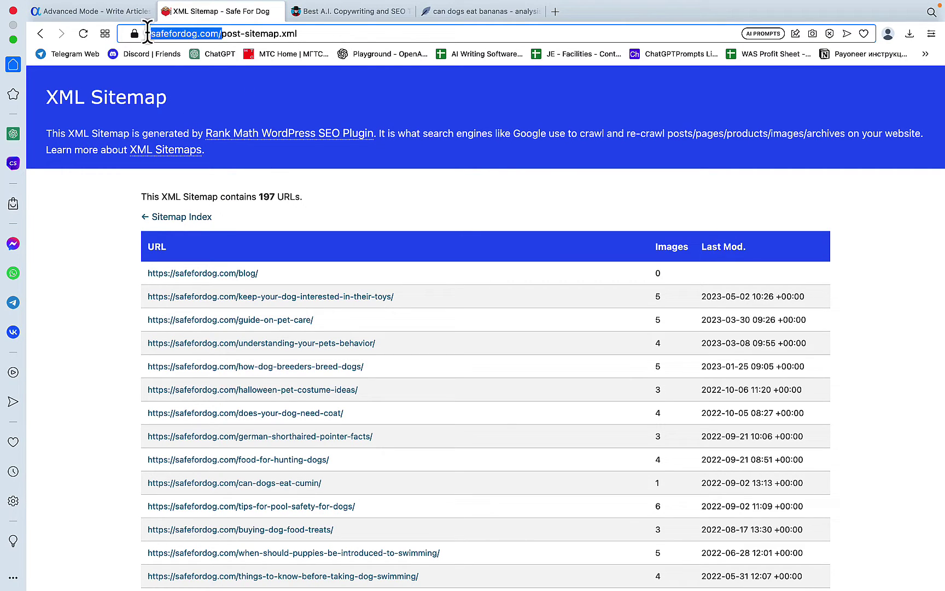
Step: Briefly load safefordog.com in a new tab, then drag-select the sitemap URL rows
click(556, 11)
text(https://safefordog.com/)
key(Return)
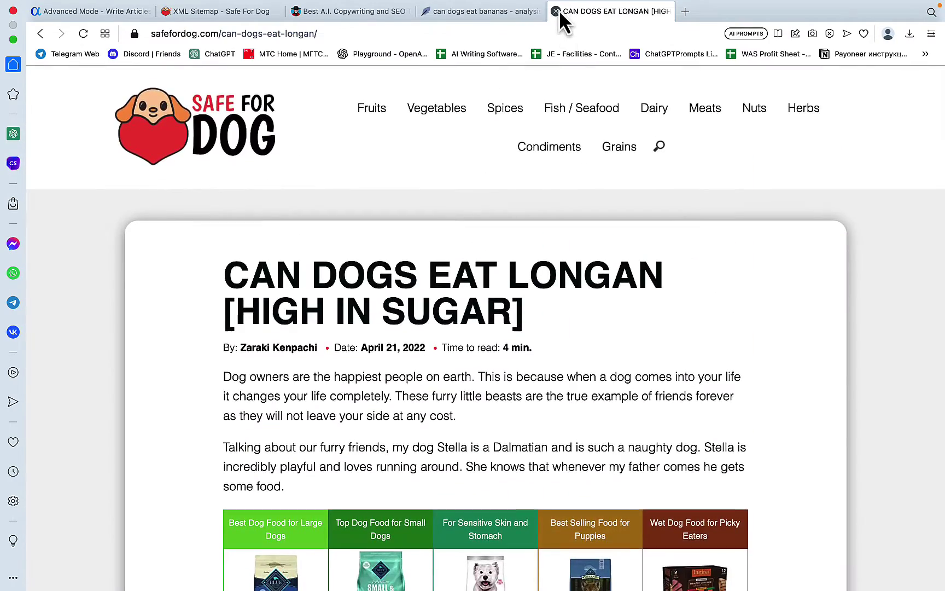
click(558, 11)
click(318, 29)
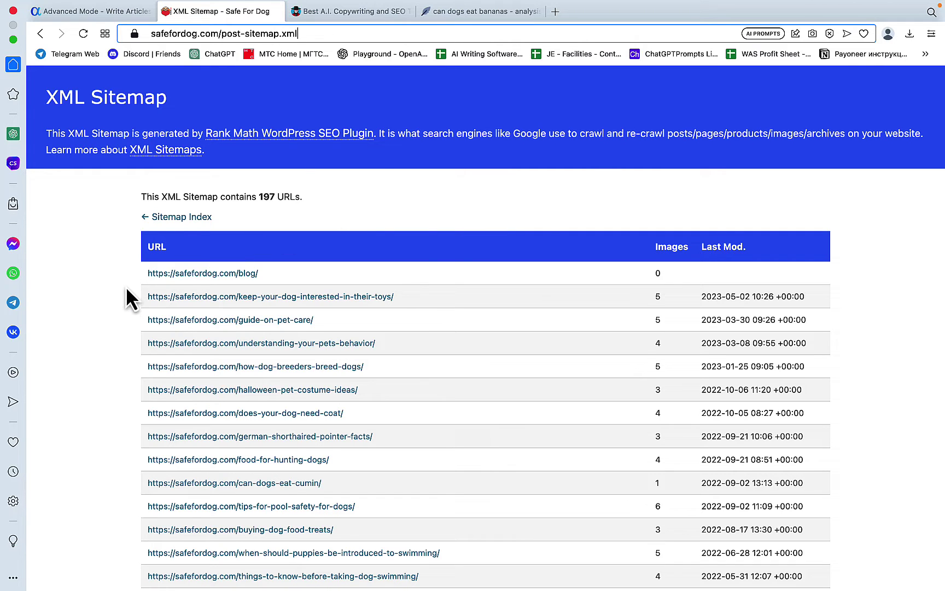
mouse_move(130, 295)
mouse_down()
mouse_move(236, 582)
mouse_move(230, 586)
mouse_move(489, 586)
mouse_up()
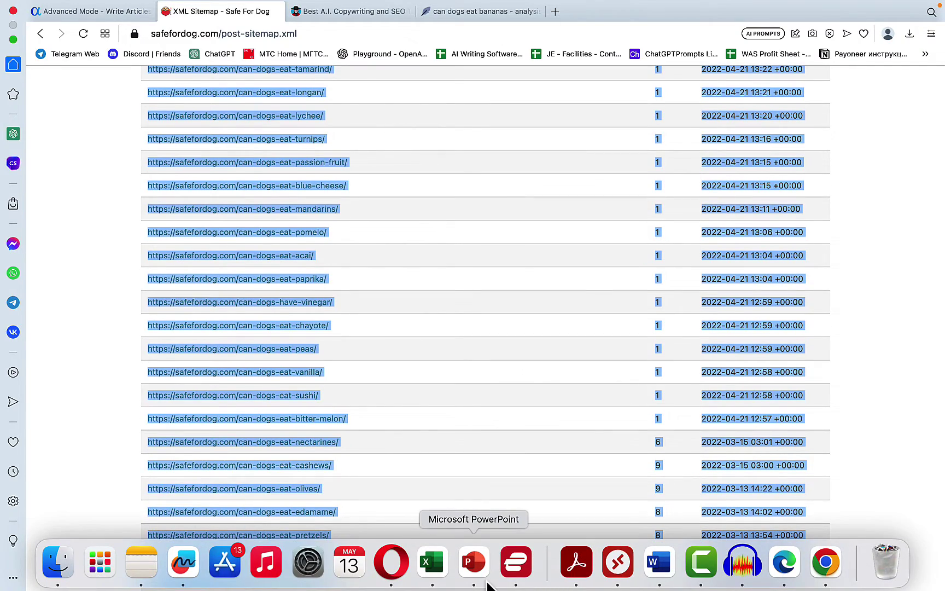
Step: Paste the sitemap data into a new blank Excel workbook and widen column A
click(432, 561)
click(121, 198)
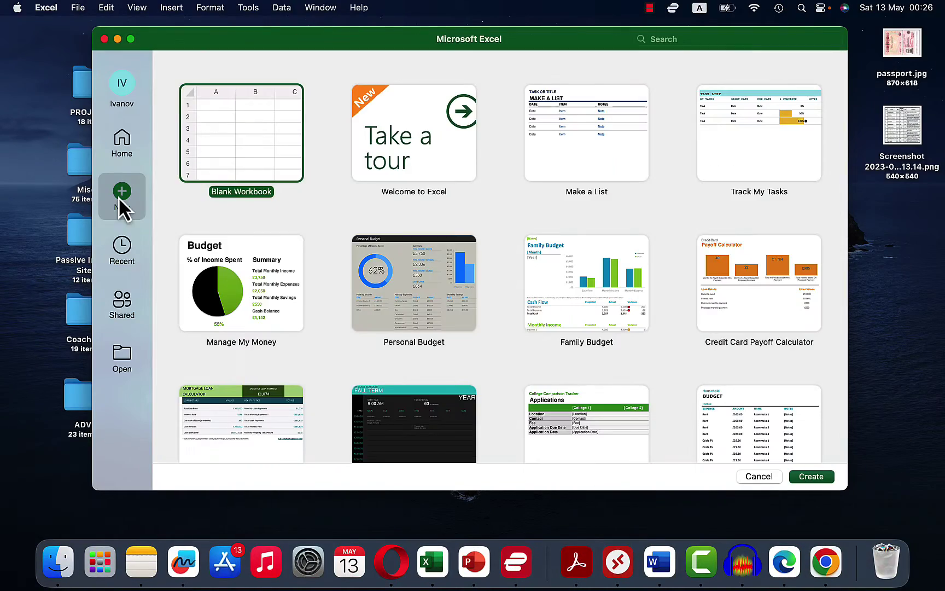
double_click(229, 137)
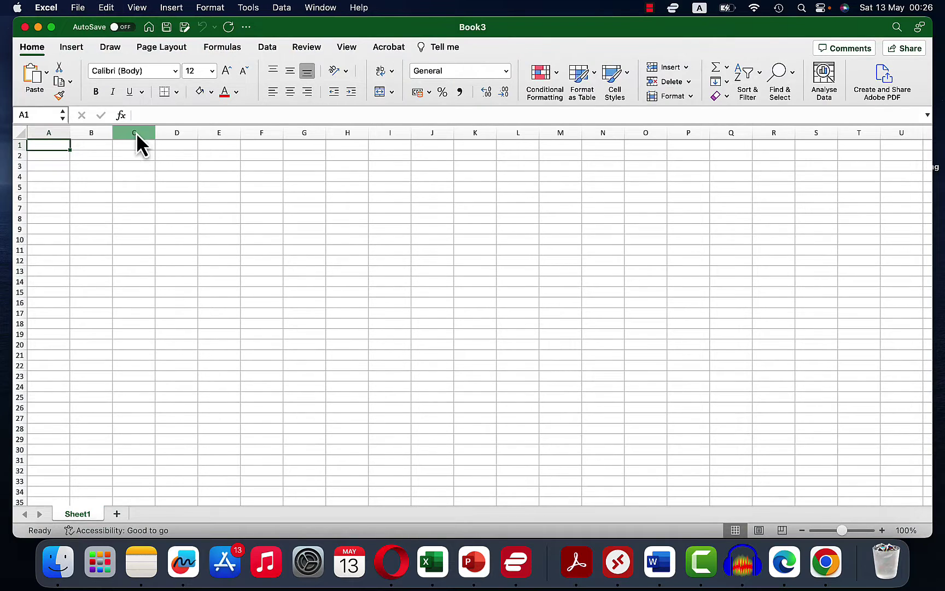
key(super+v)
drag(70, 132, 258, 129)
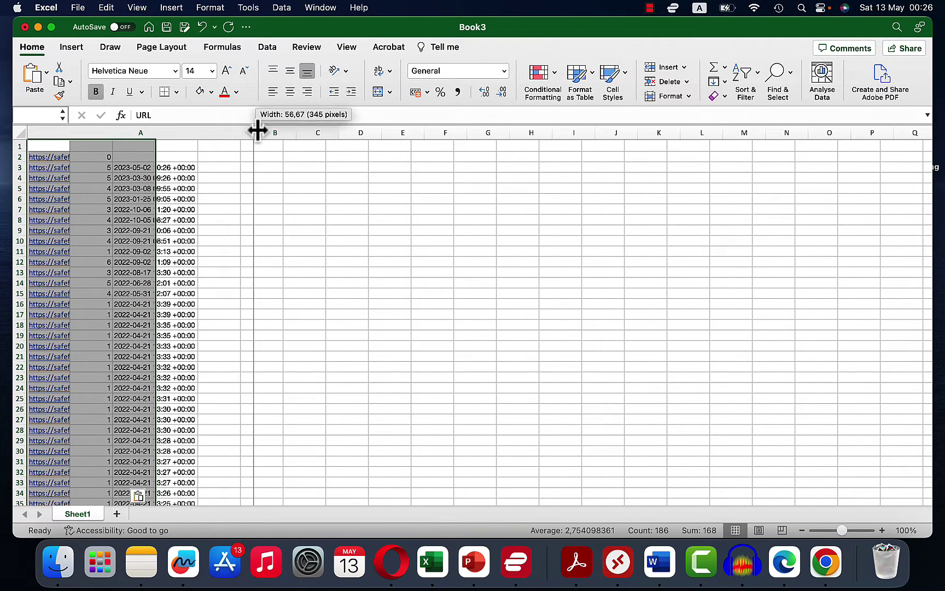
Step: Copy the thirty post URLs in cells A3:A32
click(248, 168)
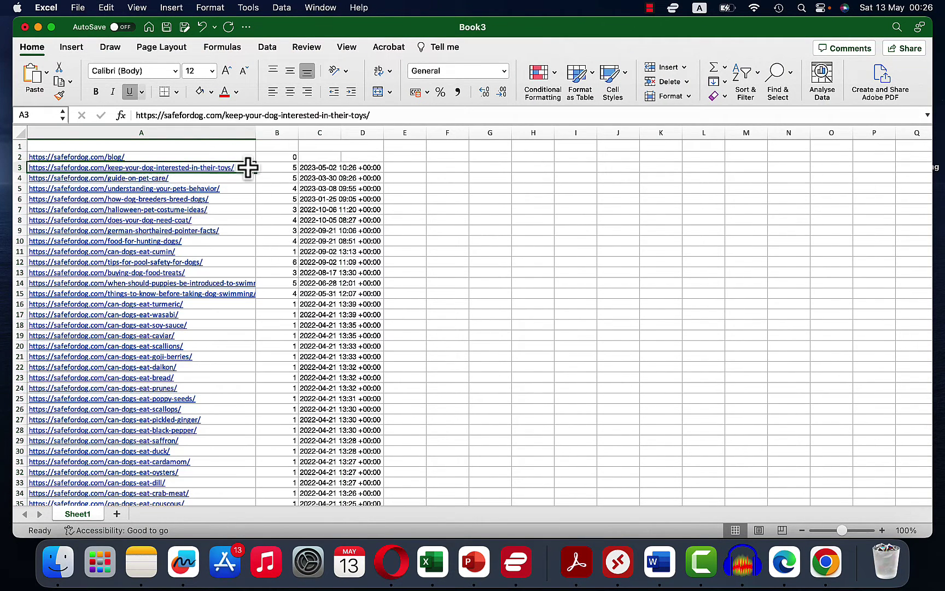
key(shift+Down)
key(shift+Down)
key(shift+Down)
key(shift+Down)
key(shift+Down)
key(shift+Down)
key(shift+Down)
key(shift+Down)
key(shift+Down)
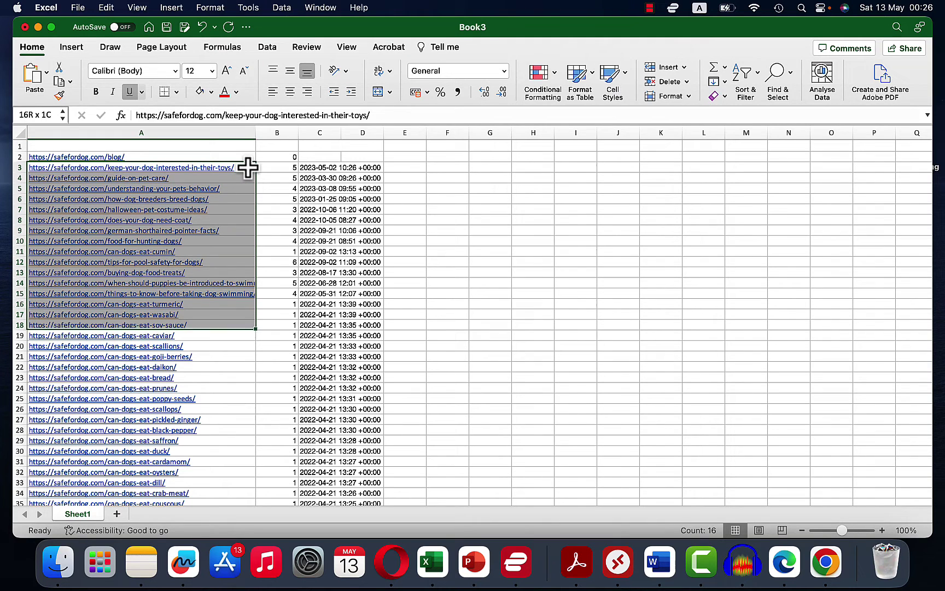
key(shift+Down)
key(shift+Down)
key(shift+Down)
key(shift+Down)
key(shift+Down)
key(shift+Down)
key(shift+Down)
key(shift+Down)
key(shift+Down)
key(shift+Up)
key(shift+Up)
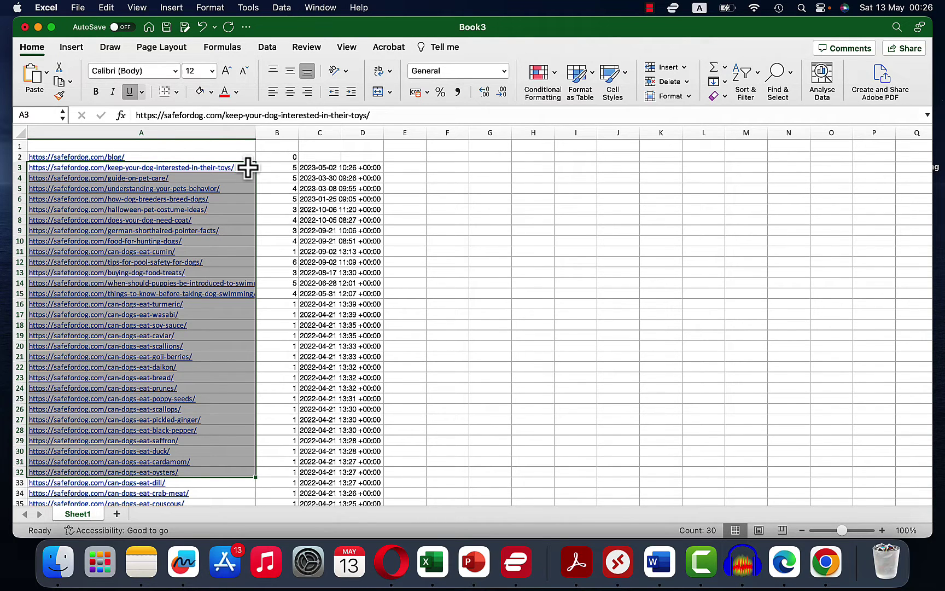
key(super+c)
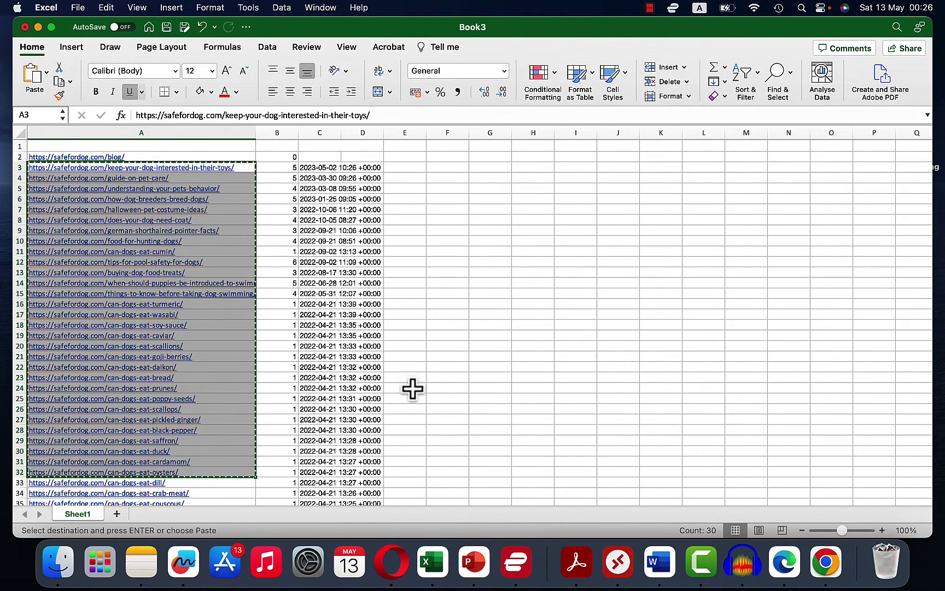
click(393, 575)
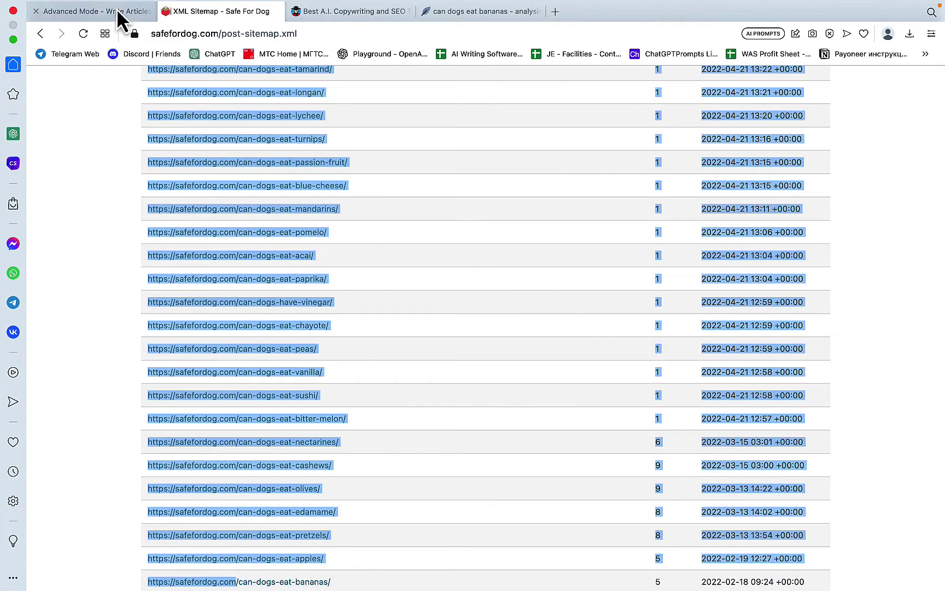
Step: Enable internal links and paste the safefordog.com article URLs into the links box
click(109, 12)
scroll(230, 446, down, 3)
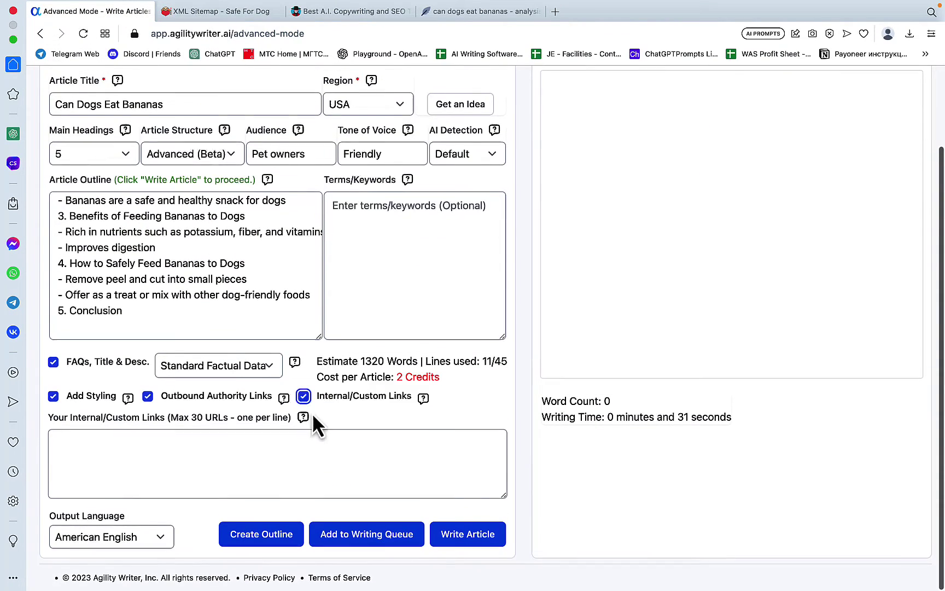
click(304, 397)
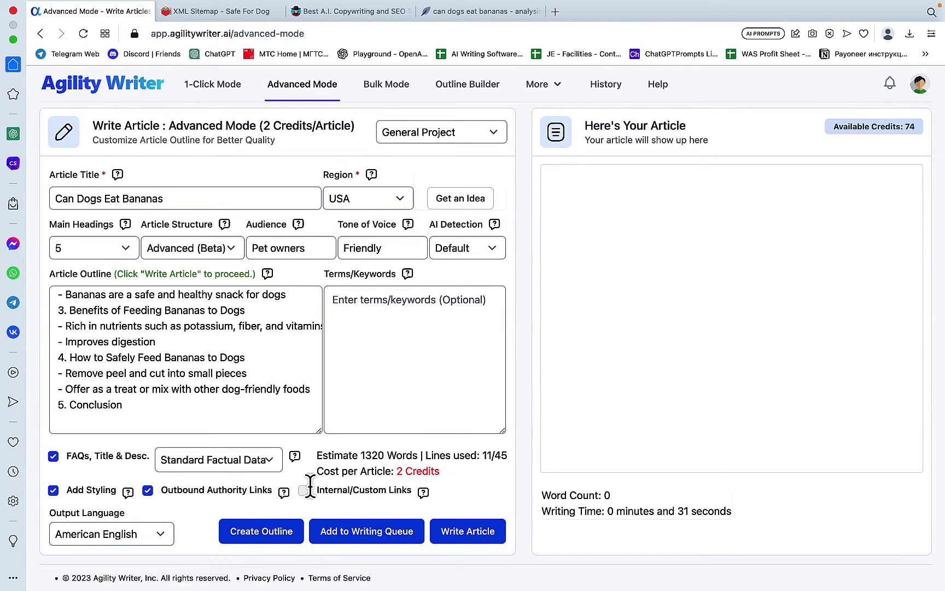
click(303, 490)
scroll(246, 470, down, 3)
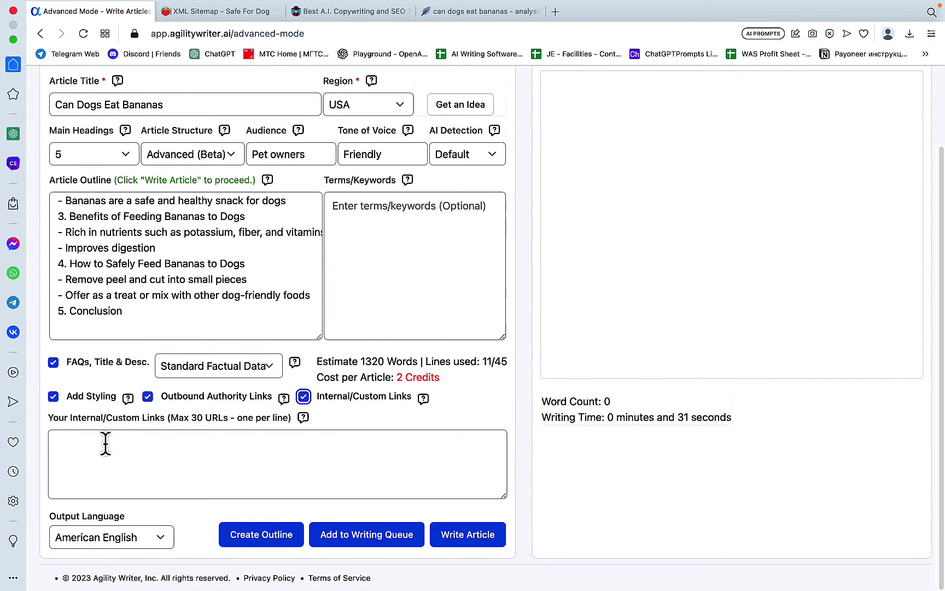
click(105, 442)
key(super+v)
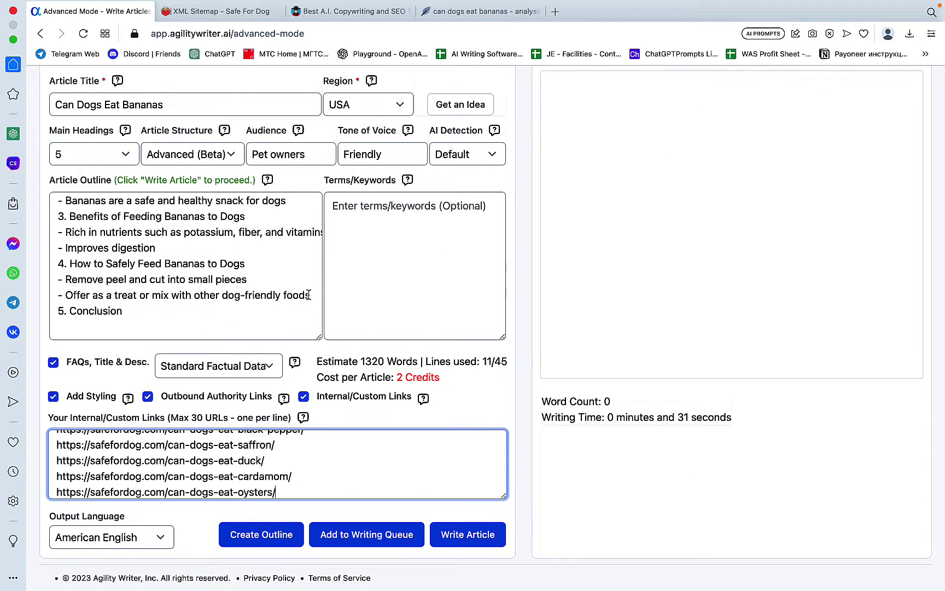
Step: Leave factual data set to Standard Factual Data
click(267, 369)
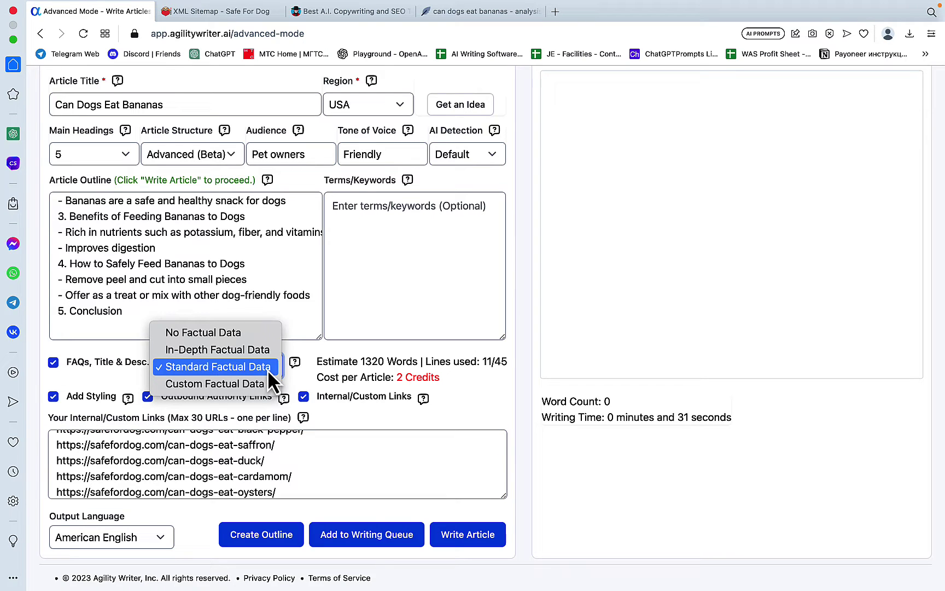
click(250, 387)
click(269, 371)
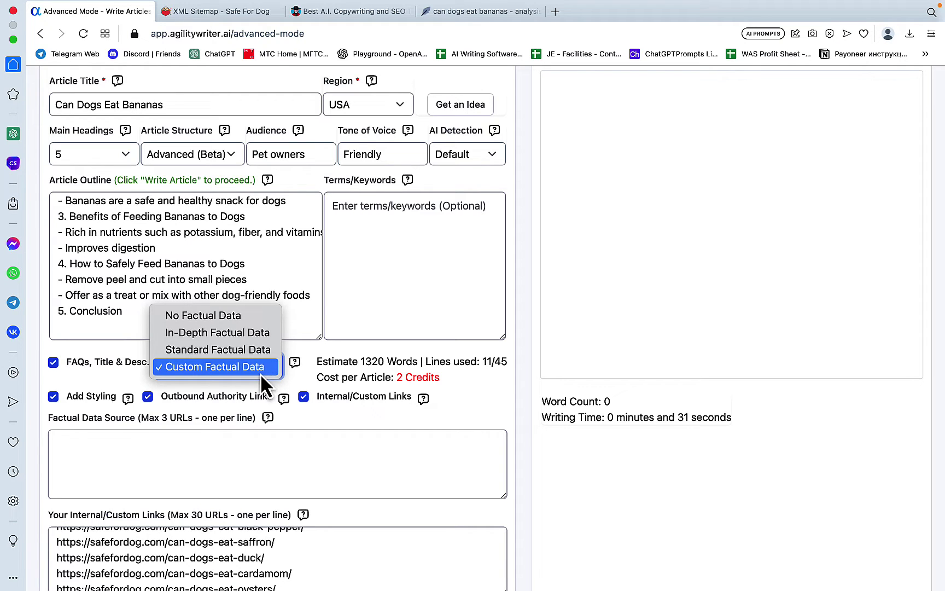
click(220, 352)
Step: Copy all recommended terms as a list and paste them into NeuronWriter's editor
click(468, 13)
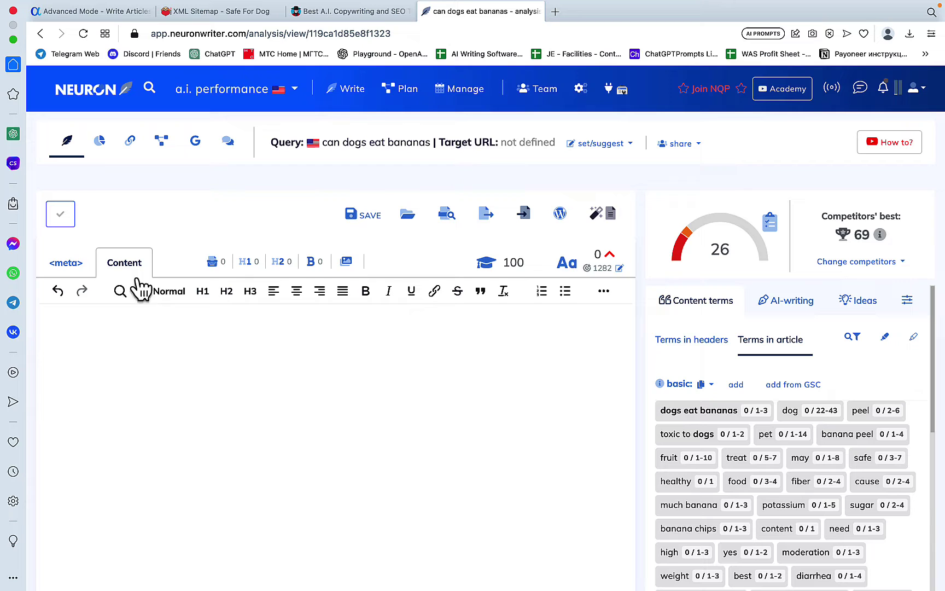
click(81, 266)
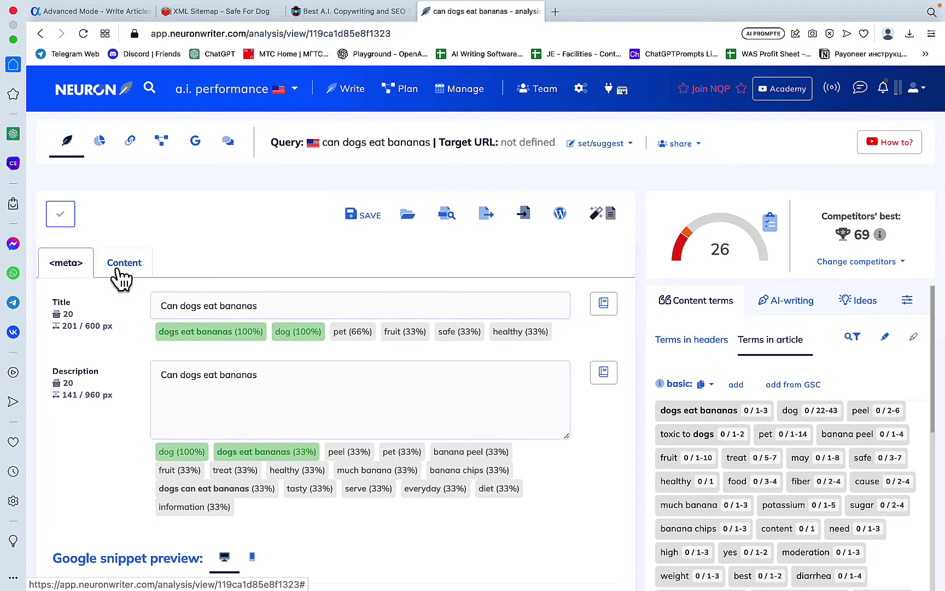
click(134, 274)
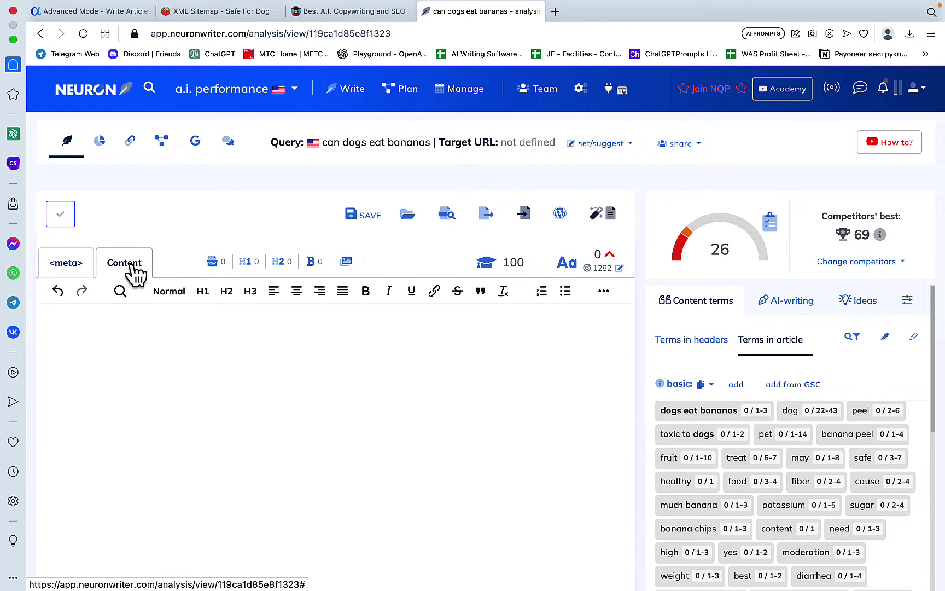
scroll(755, 438, down, 5)
scroll(766, 438, down, 5)
click(723, 429)
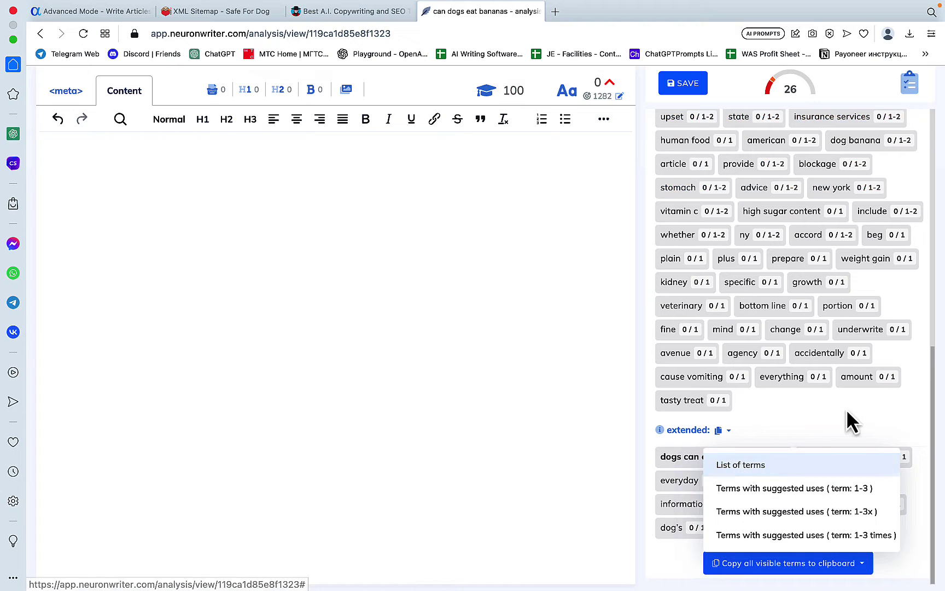
click(738, 465)
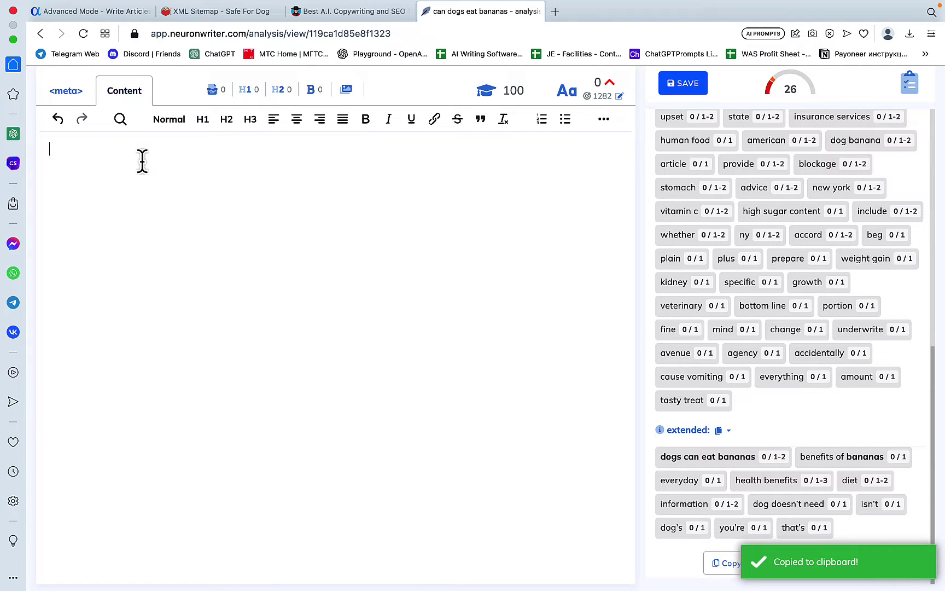
key(super+v)
Step: Select the pasted term list from 'dogs eat bananas' through the last term
scroll(160, 386, down, 3)
scroll(161, 387, down, 4)
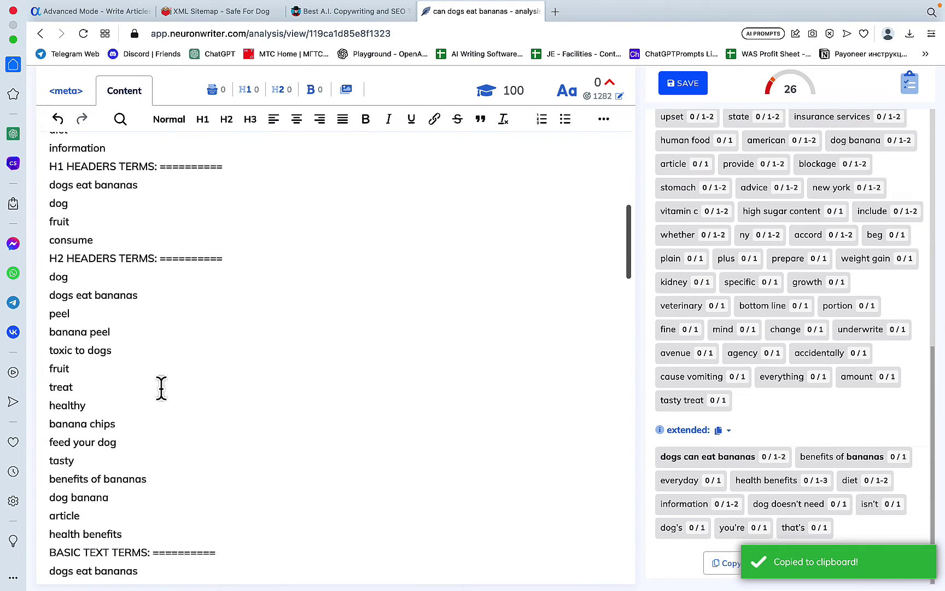
scroll(161, 387, down, 3)
scroll(160, 388, down, 5)
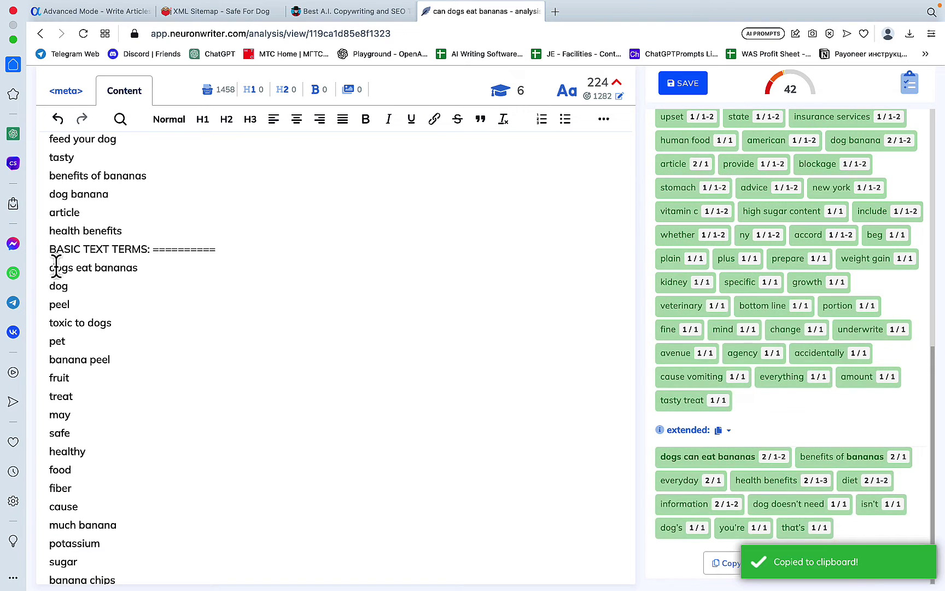
mouse_move(47, 268)
mouse_down()
mouse_move(109, 583)
mouse_move(124, 516)
mouse_move(116, 553)
mouse_up()
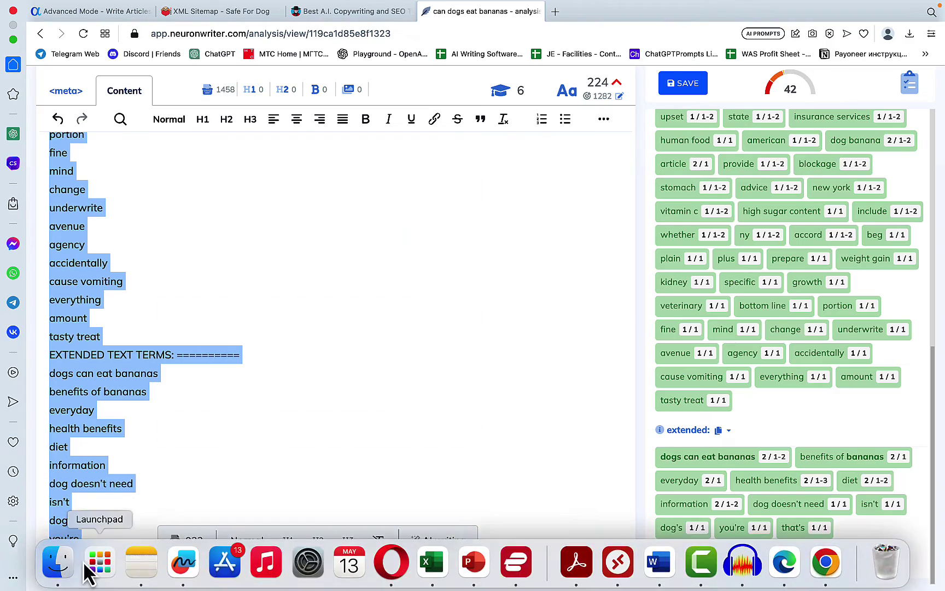
click(87, 569)
click(104, 528)
click(136, 502)
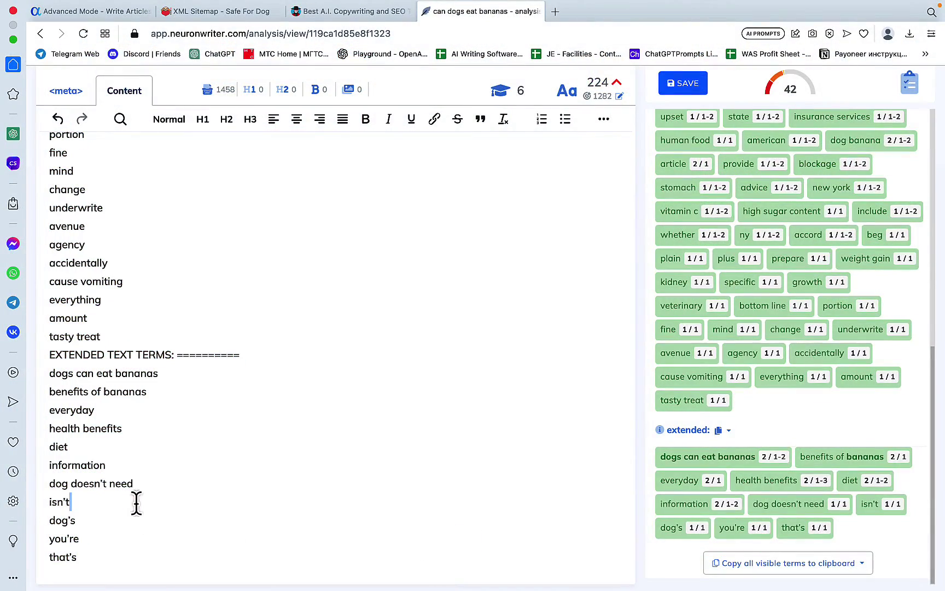
drag(93, 558, 43, 557)
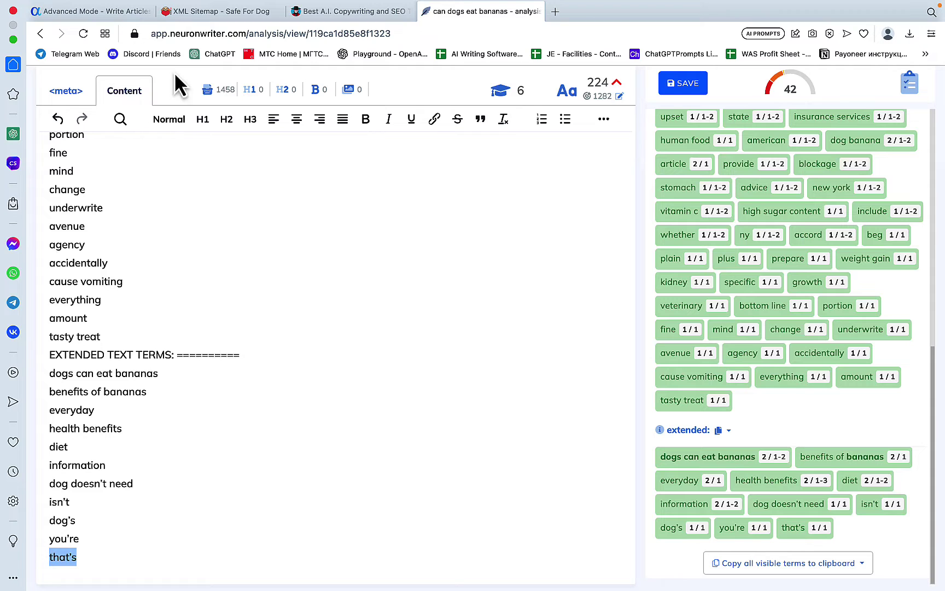
click(123, 11)
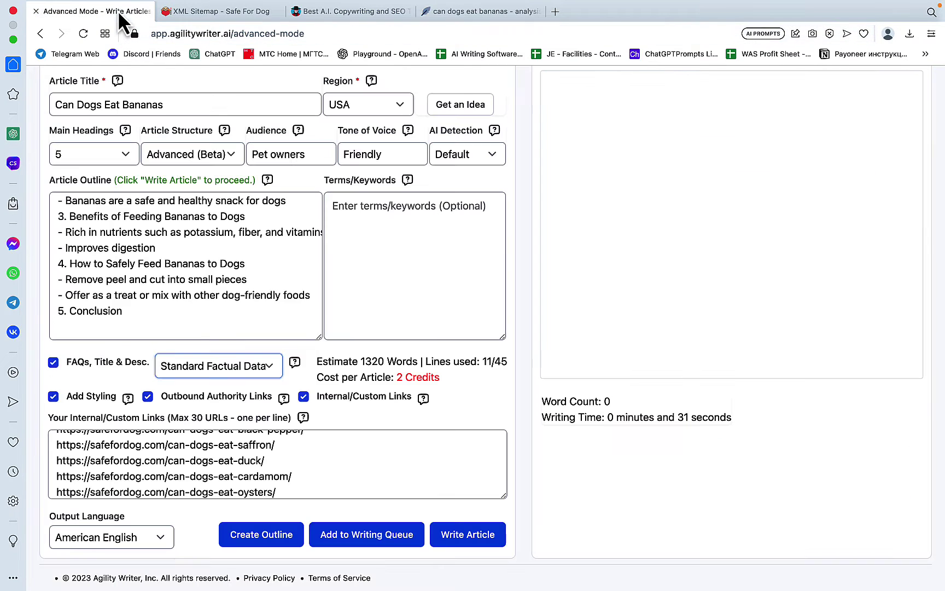
Step: Paste the NeuronWriter term list into the Terms/Keywords field
click(381, 209)
key(ctrl+v)
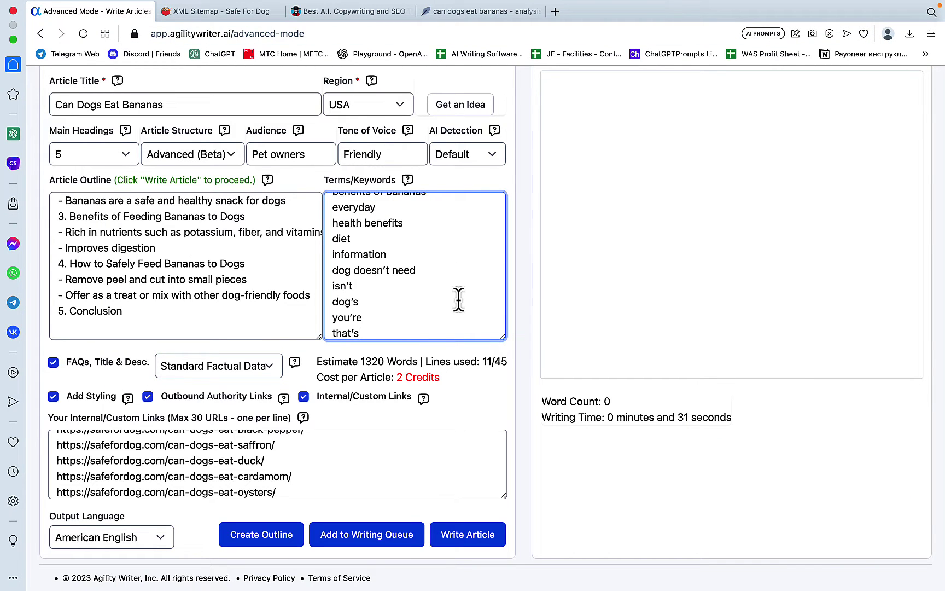
scroll(459, 299, up, 5)
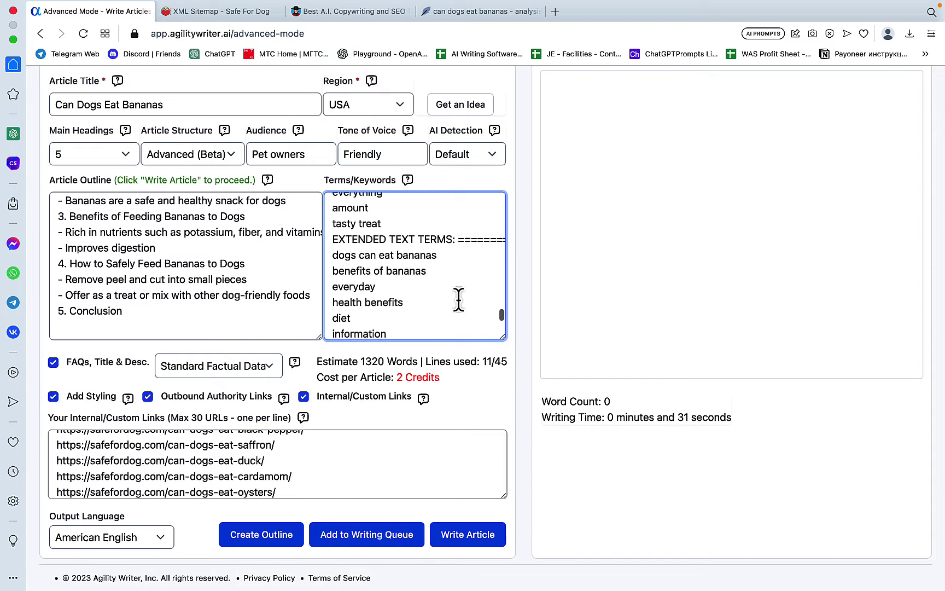
scroll(458, 299, up, 5)
scroll(458, 299, up, 5)
scroll(468, 226, up, 5)
scroll(475, 136, up, 3)
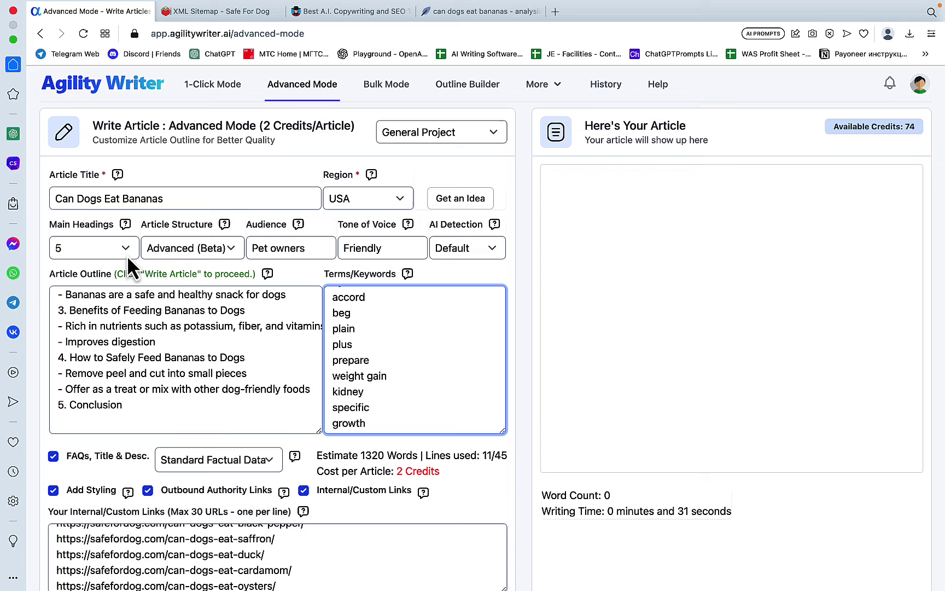
Step: Review the article outline from top to bottom
click(126, 342)
scroll(124, 372, up, 3)
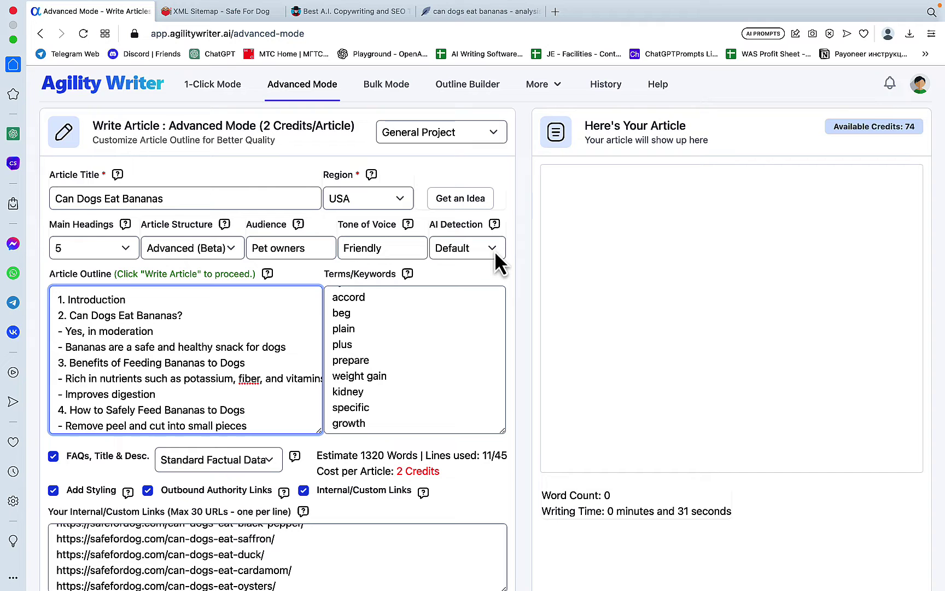
scroll(504, 325, down, 2)
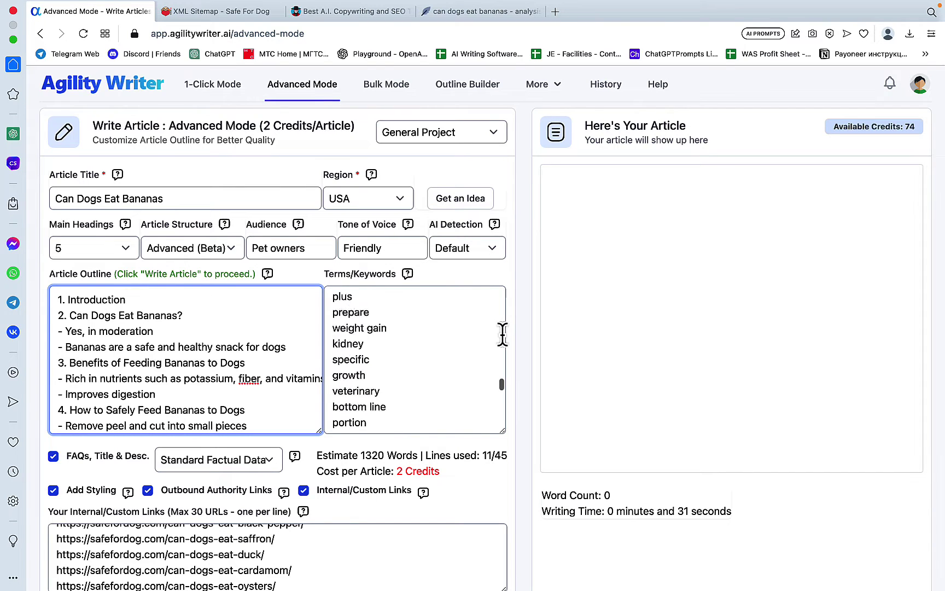
scroll(503, 326, down, 2)
scroll(520, 411, down, 3)
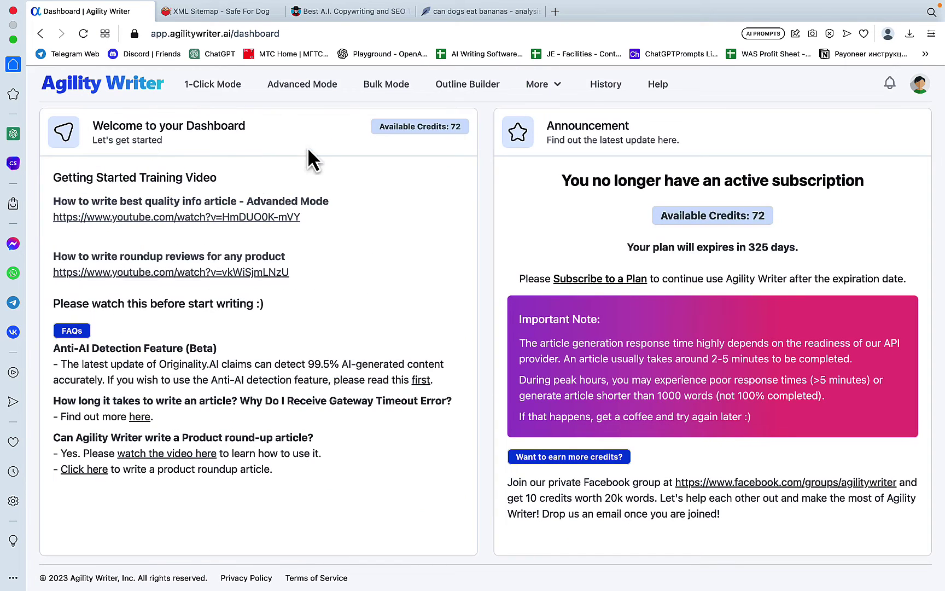
Step: Inspect the WAS15 and WAS10 Agility Writer coupon codes on Trickmenot.ai
click(335, 12)
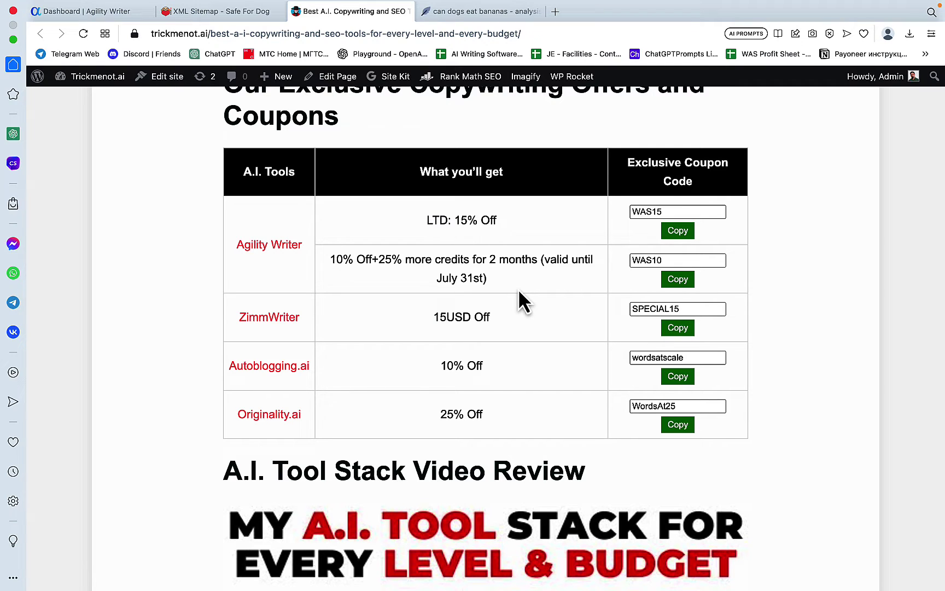
drag(664, 211, 624, 224)
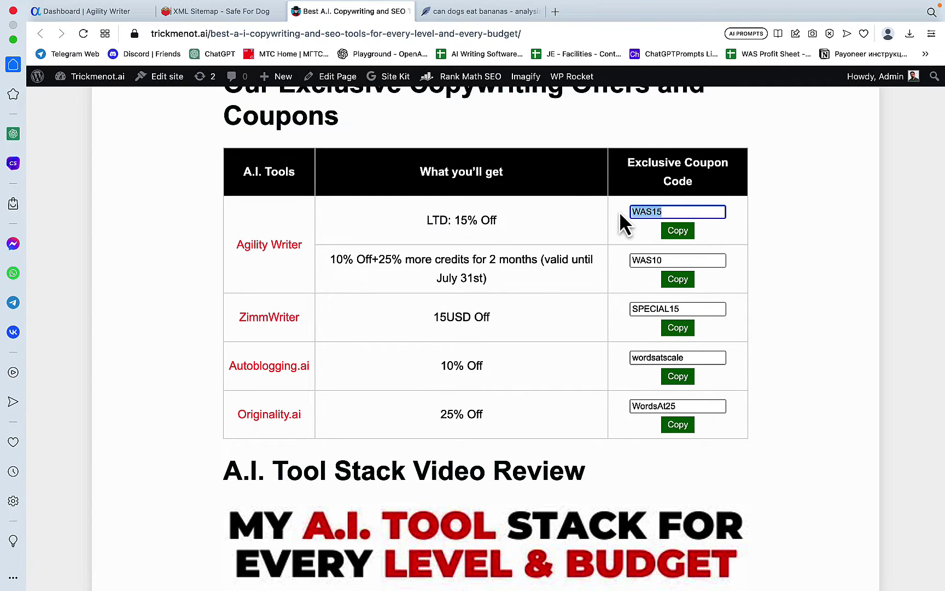
click(768, 213)
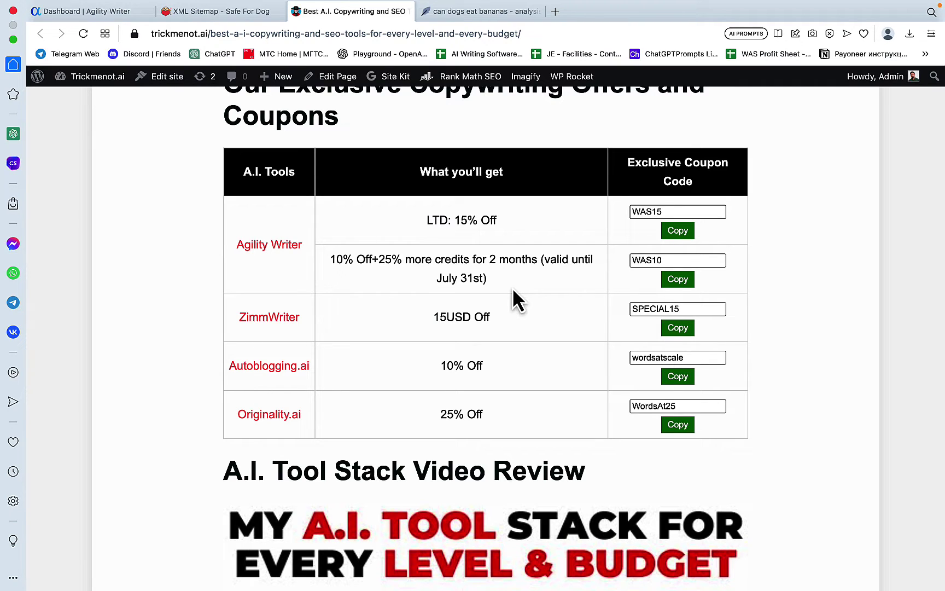
click(656, 260)
drag(629, 263, 668, 261)
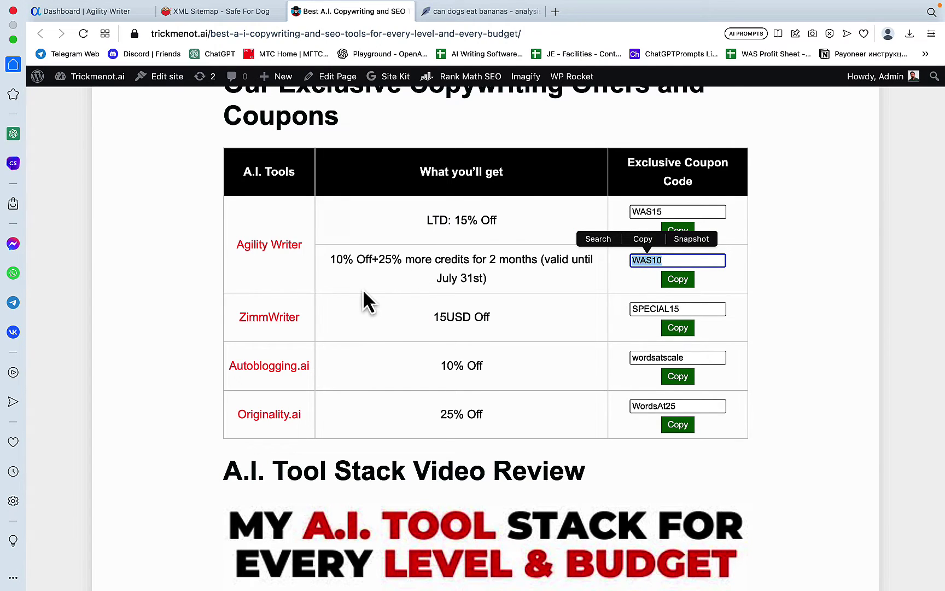
click(520, 279)
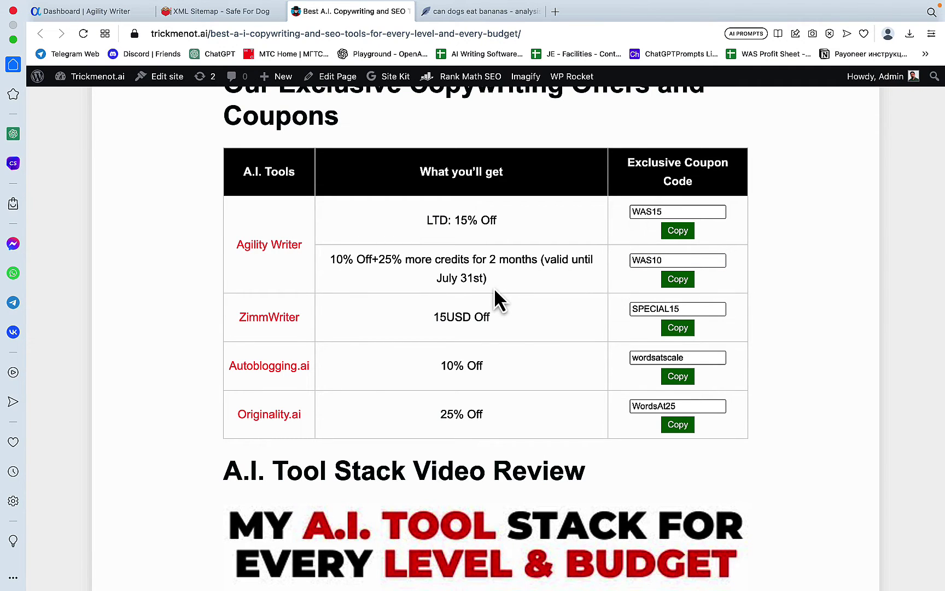
scroll(494, 288, up, 15)
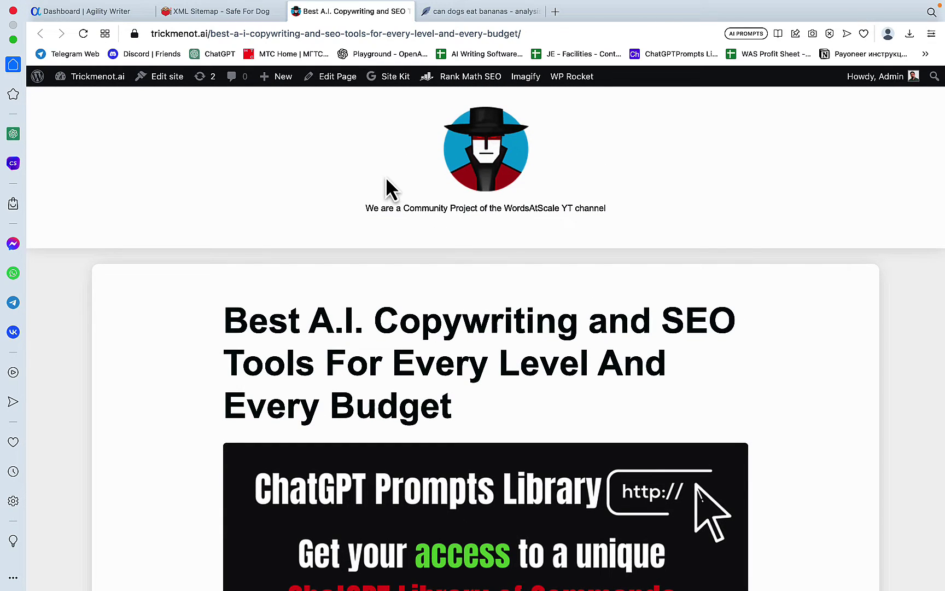
Step: Open Recommended Tools & Discounts in a new tab and select the WAS10 coupon code
click(488, 192)
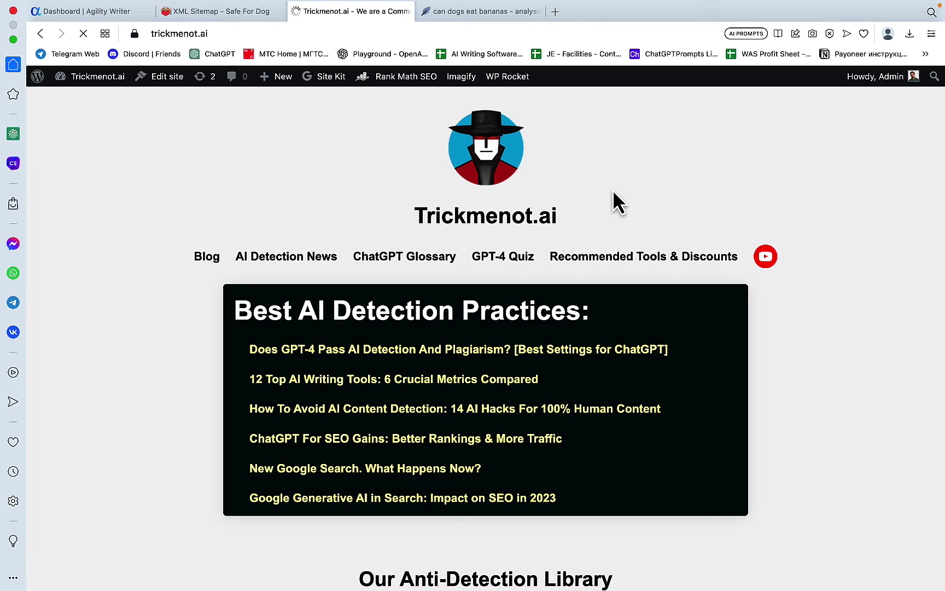
click(621, 258)
scroll(553, 262, down, 10)
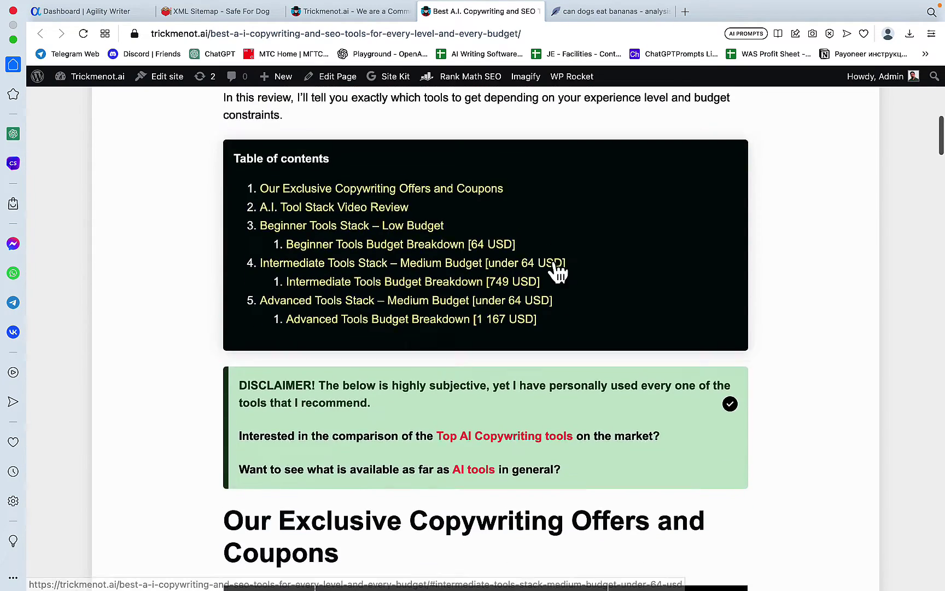
scroll(553, 262, down, 5)
scroll(553, 262, down, 3)
scroll(553, 262, down, 1)
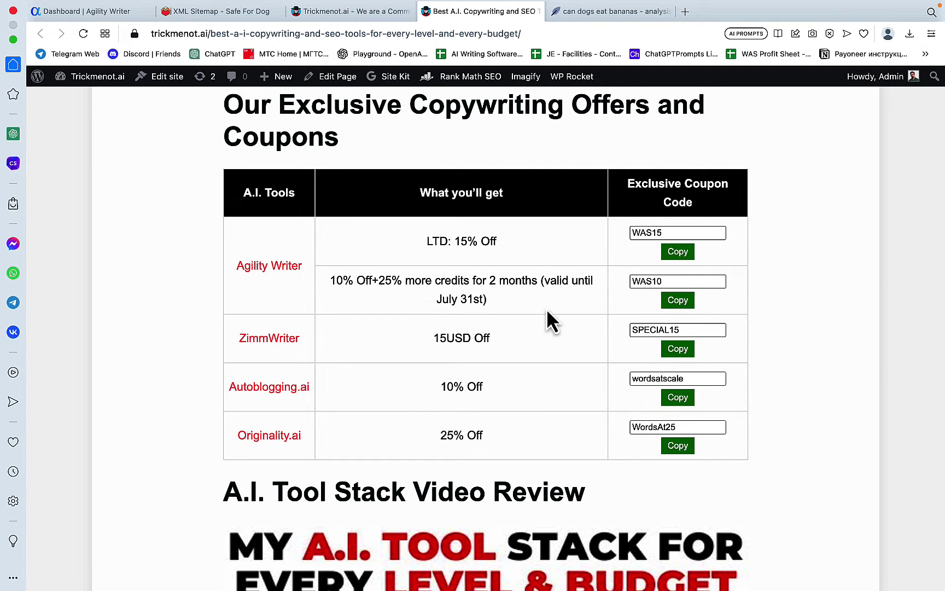
drag(663, 281, 640, 281)
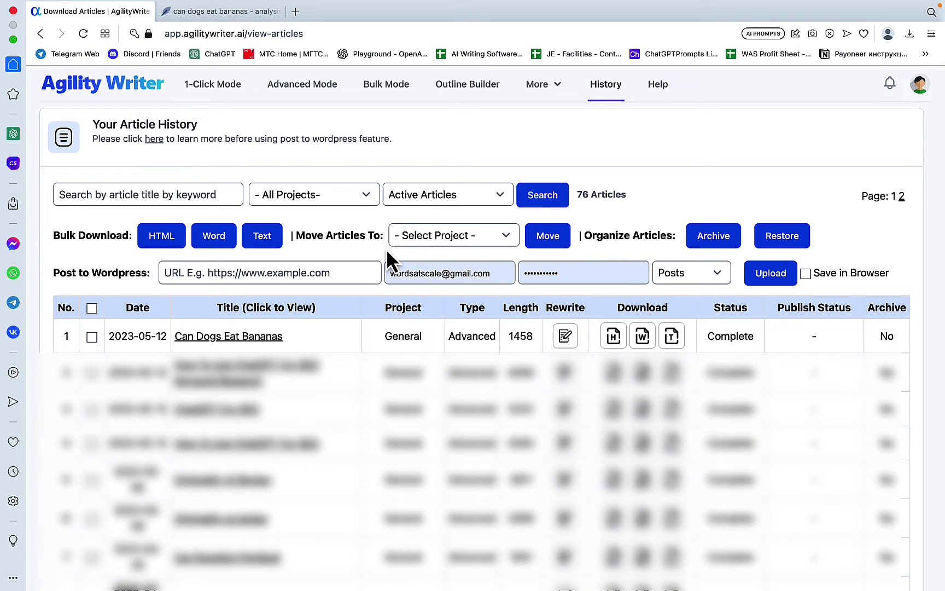
Step: Download the Can Dogs Eat Bananas article as HTML, open it and copy its full text
click(613, 337)
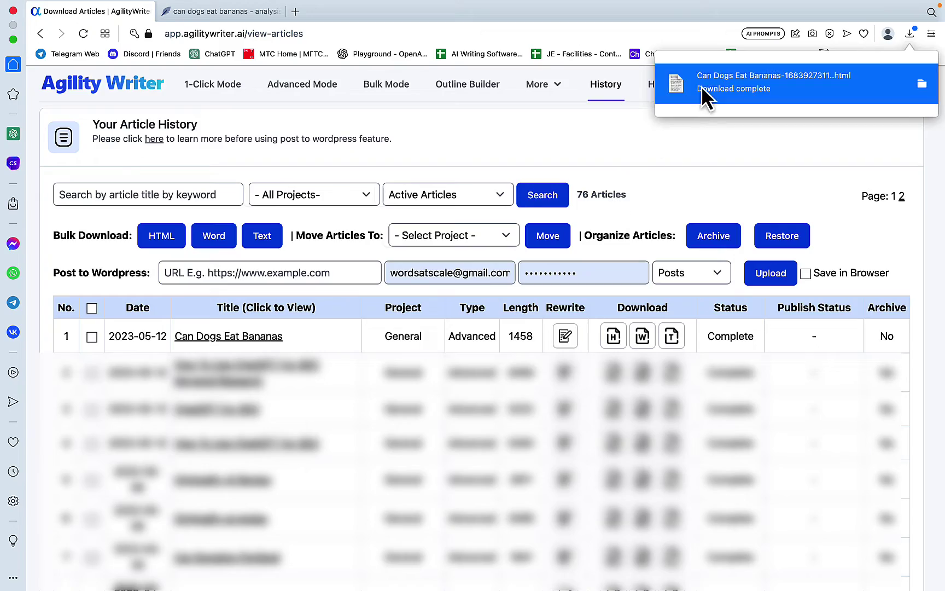
click(702, 86)
scroll(602, 328, down, 15)
mouse_move(720, 403)
mouse_down()
mouse_move(297, 130)
mouse_move(42, 84)
mouse_up()
key(ctrl+Tab)
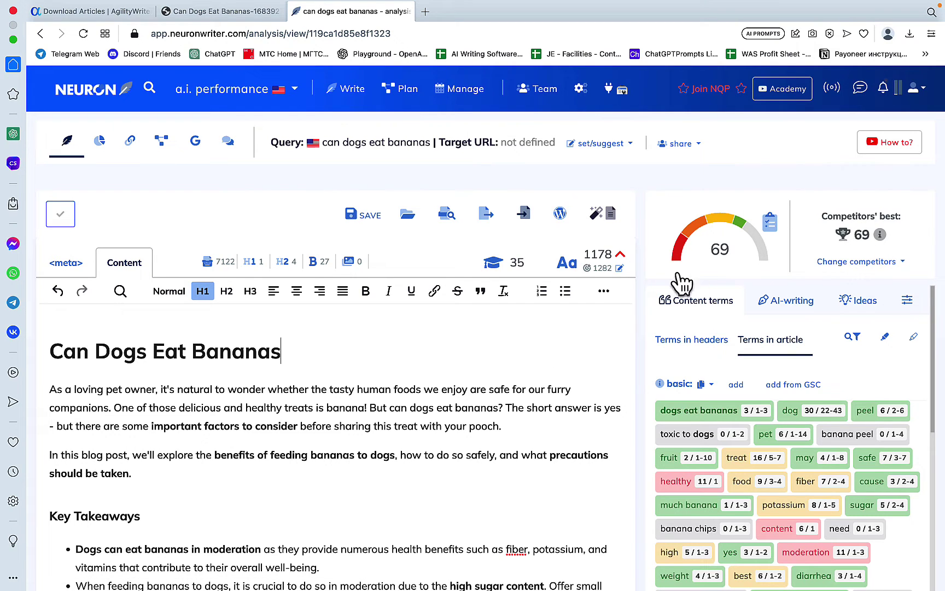
scroll(250, 442, down, 3)
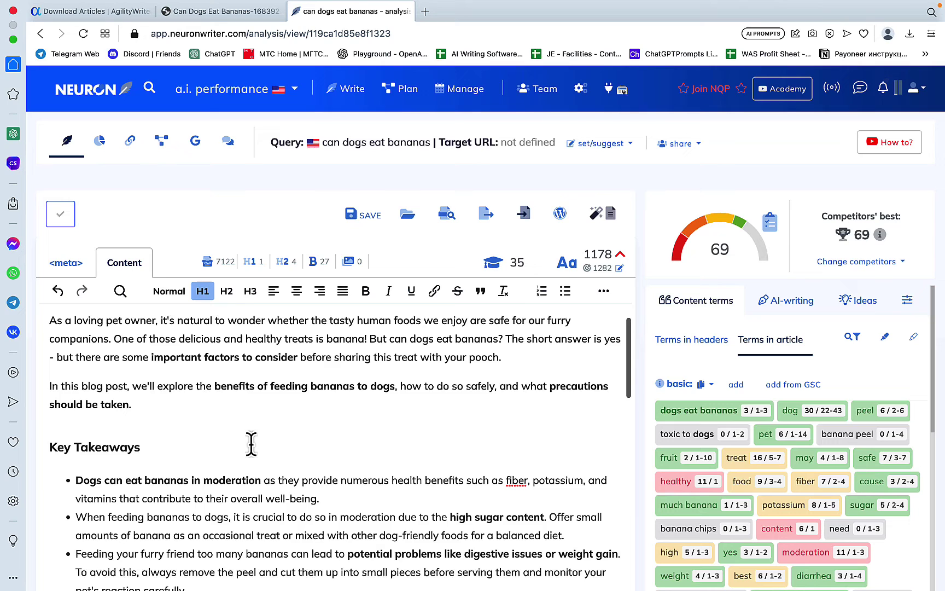
scroll(247, 438, up, 3)
scroll(243, 383, down, 5)
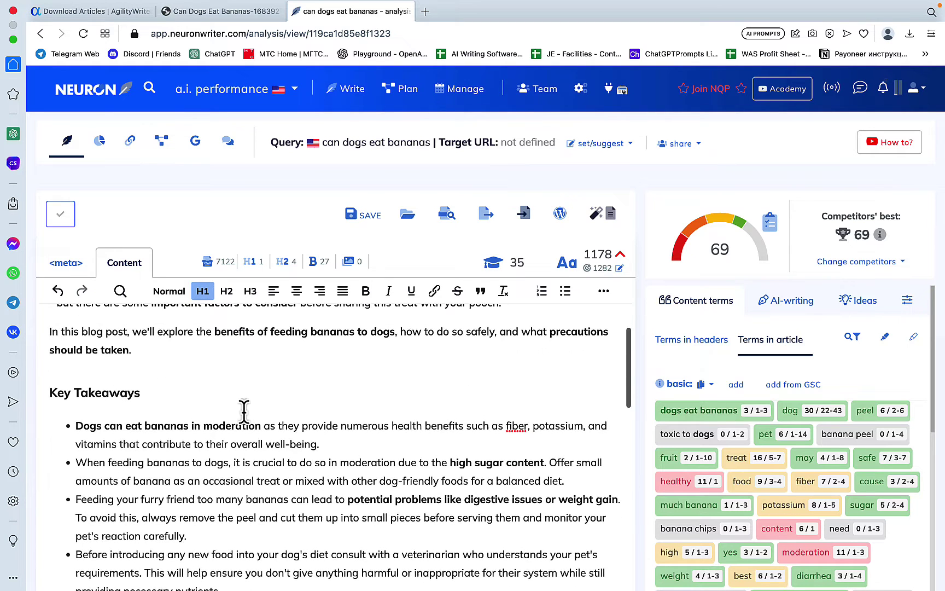
scroll(245, 405, down, 1)
scroll(245, 405, down, 2)
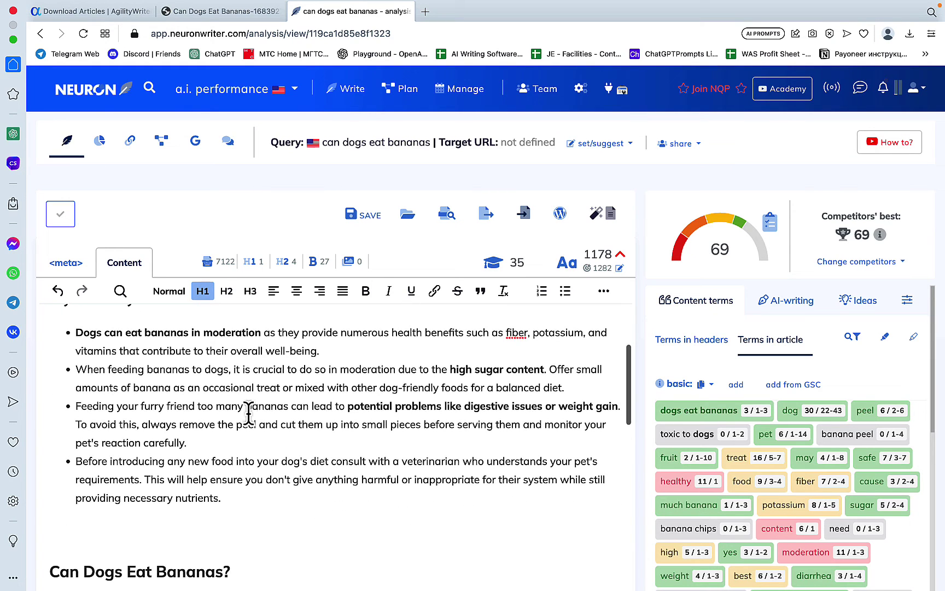
click(112, 524)
scroll(175, 383, down, 2)
scroll(190, 338, down, 4)
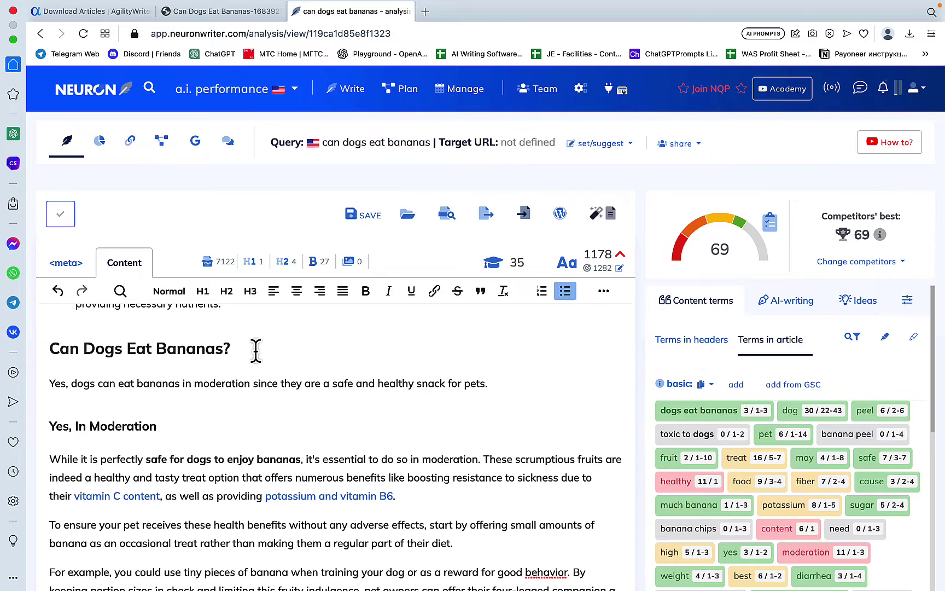
drag(256, 350, 47, 344)
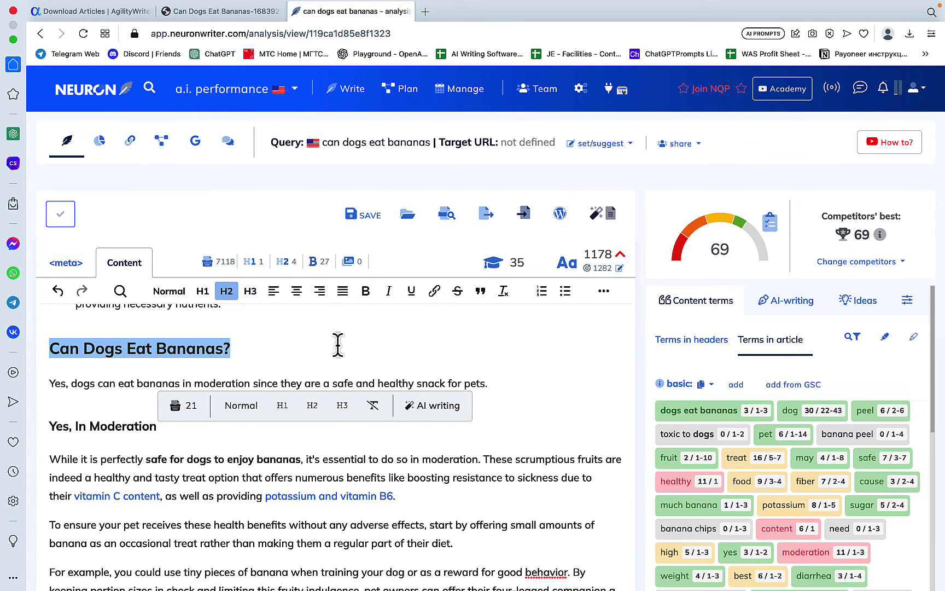
scroll(354, 351, down, 3)
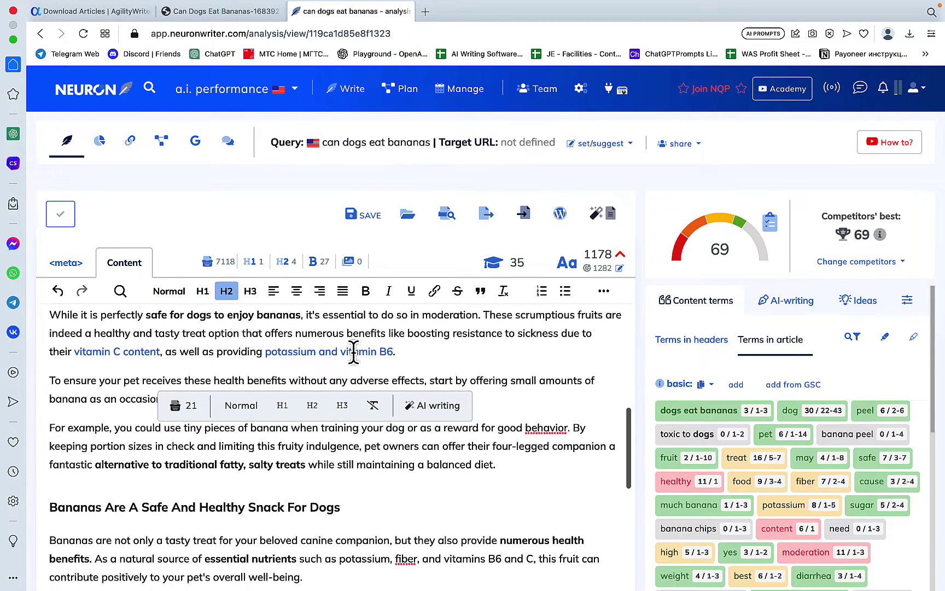
scroll(354, 351, down, 2)
scroll(354, 351, down, 2)
scroll(354, 352, up, 3)
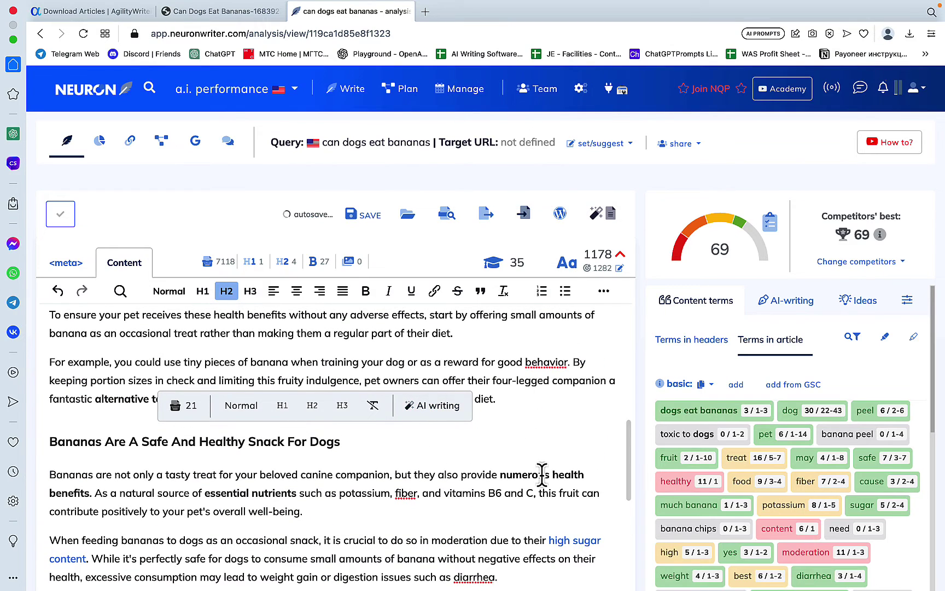
click(578, 539)
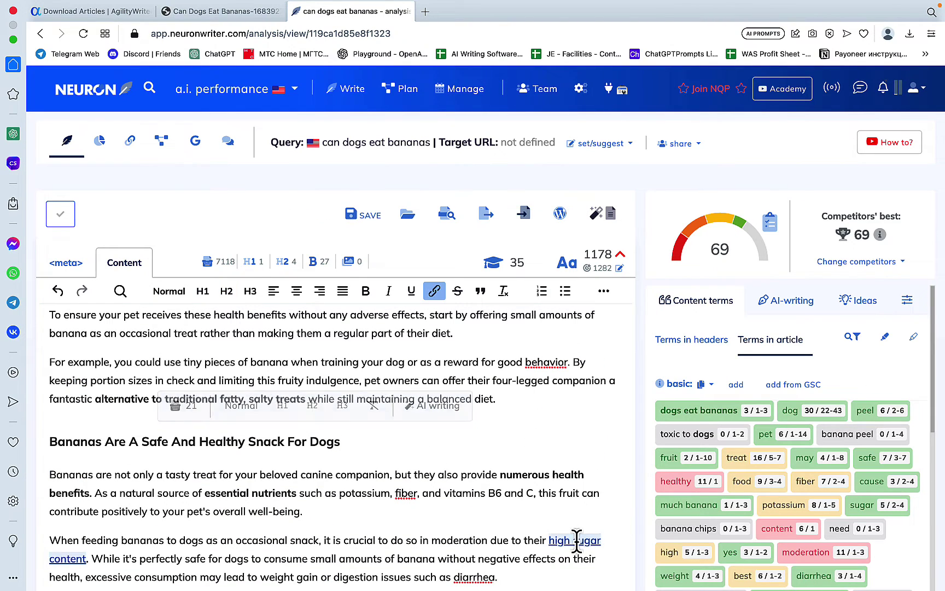
scroll(372, 218, down, 2)
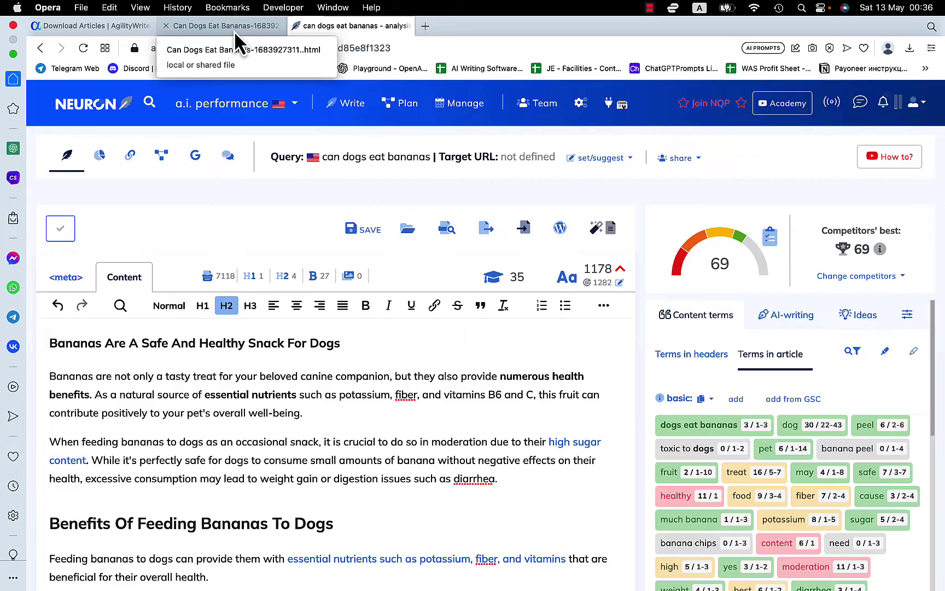
click(234, 30)
click(441, 308)
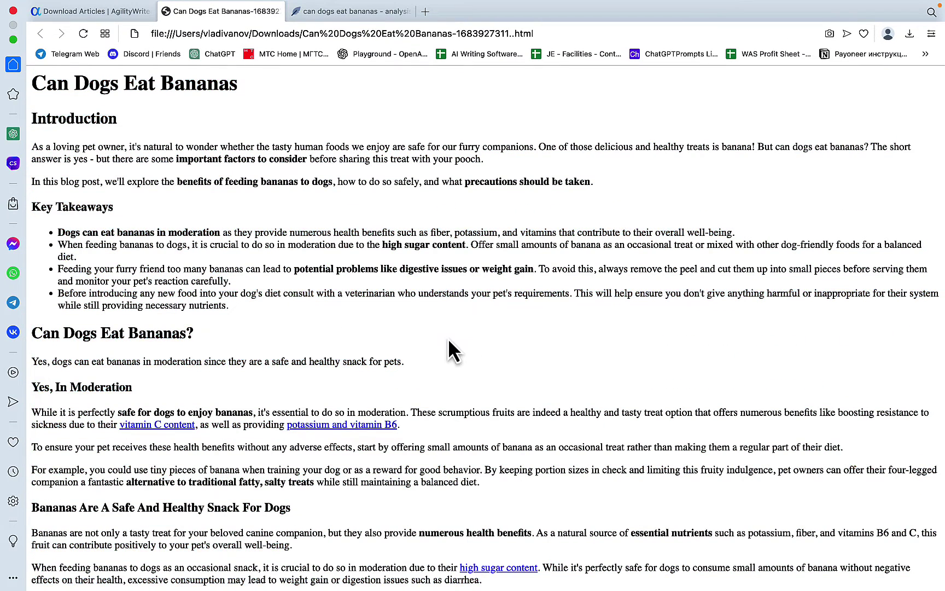
click(370, 425)
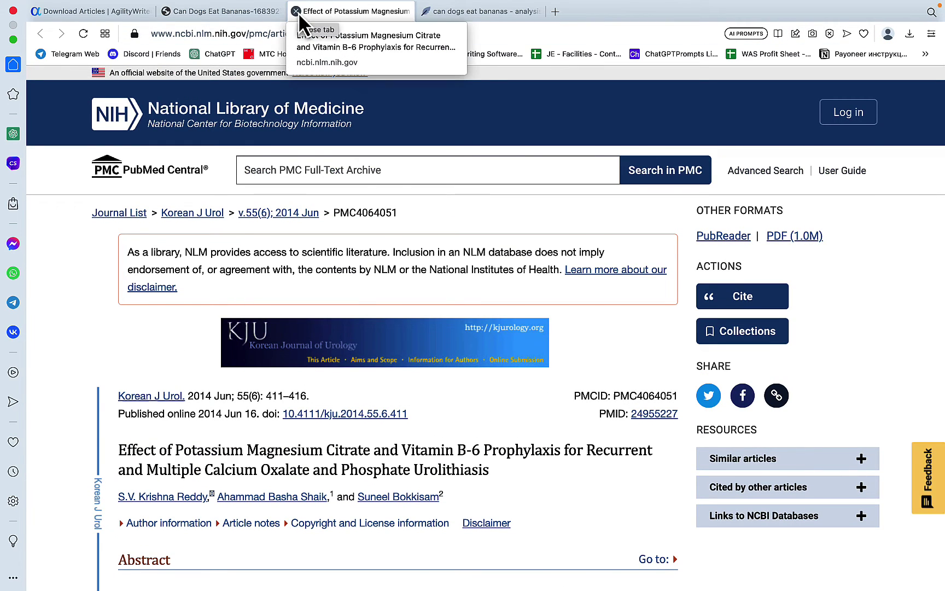
click(296, 11)
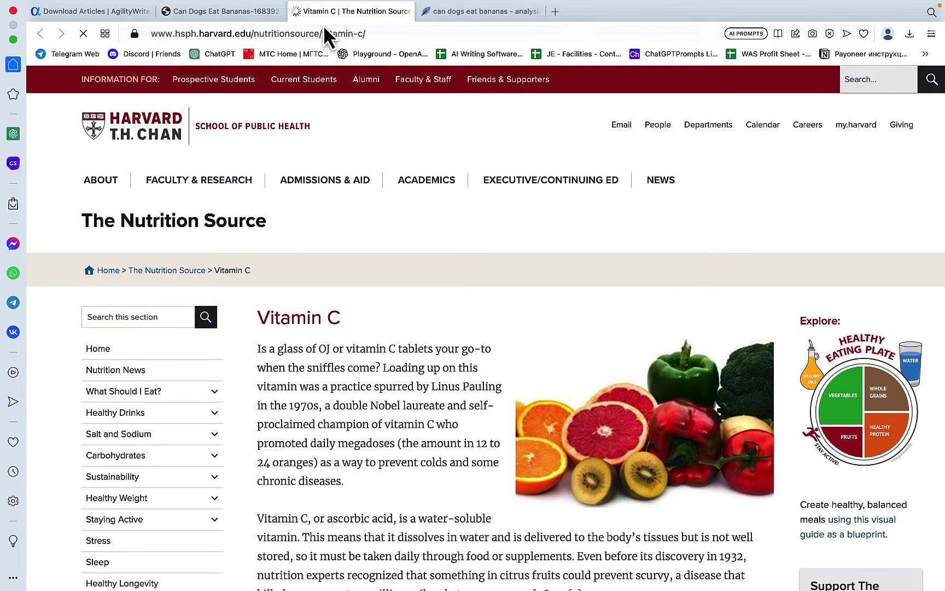
click(296, 11)
click(794, 416)
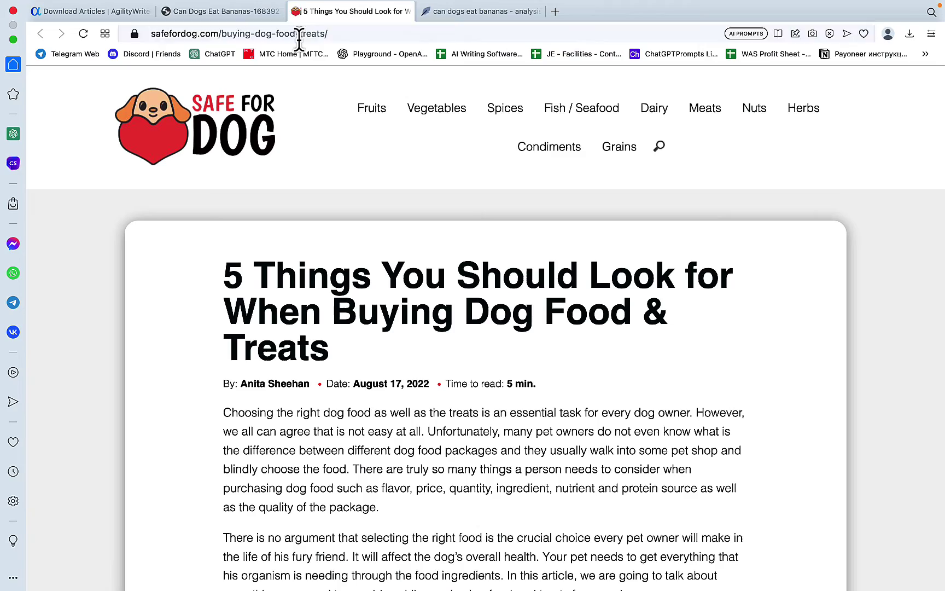
click(297, 11)
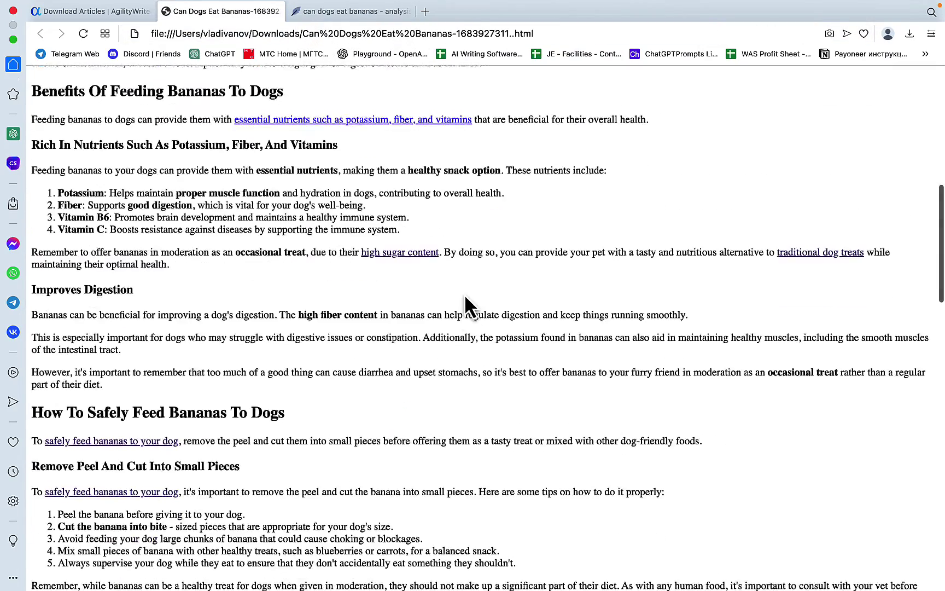
scroll(464, 297, down, 2)
scroll(464, 297, down, 2)
scroll(464, 297, up, 2)
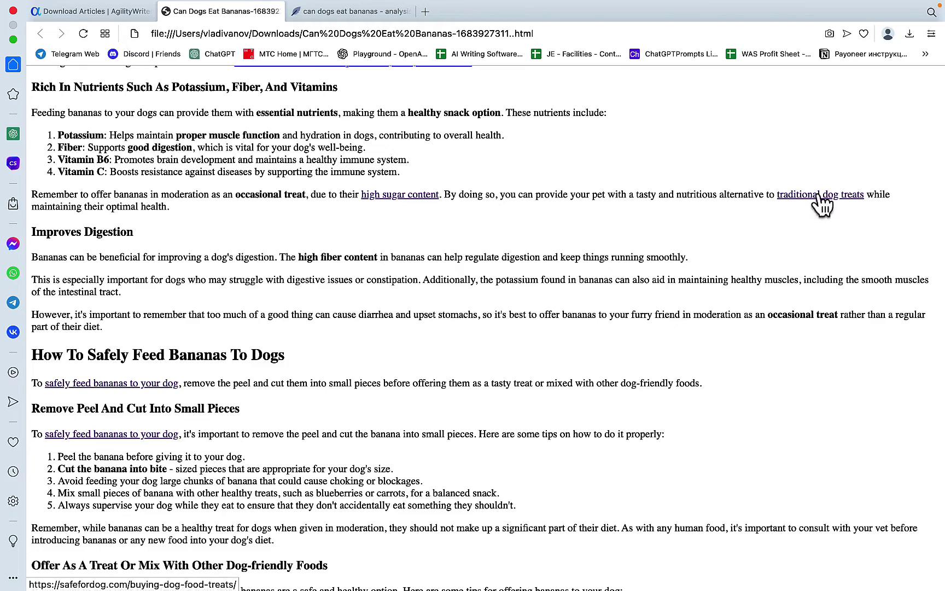
scroll(681, 257, down, 4)
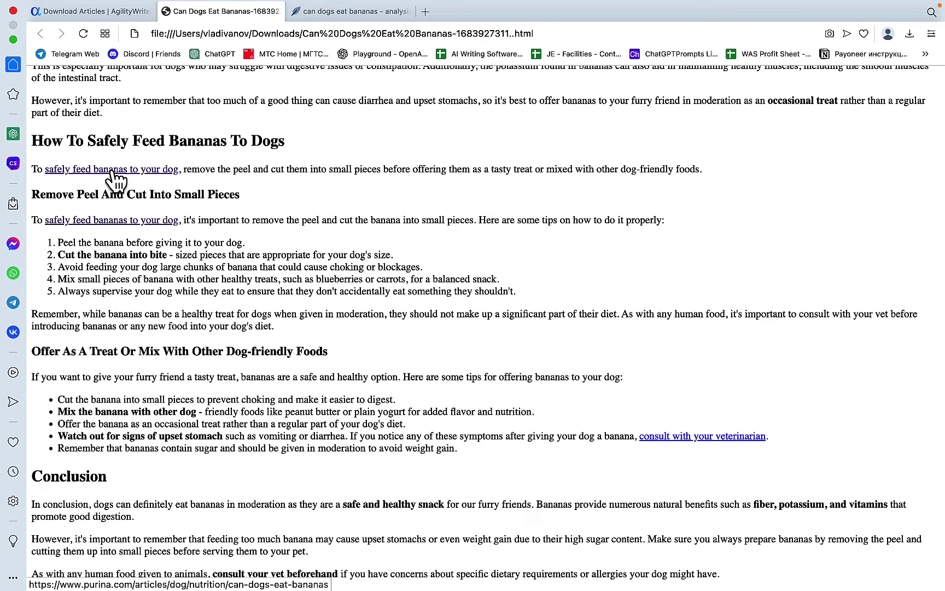
click(663, 437)
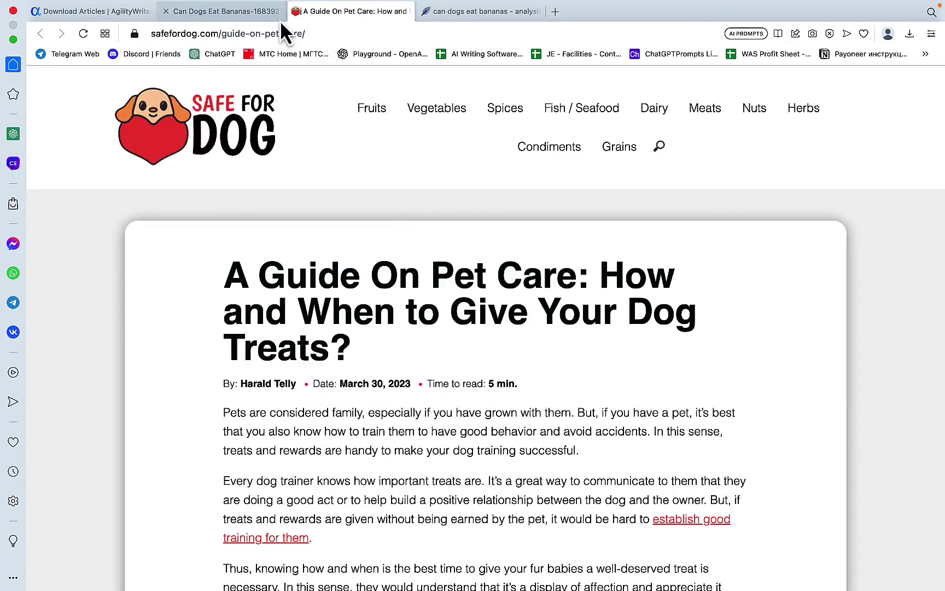
click(295, 11)
scroll(408, 283, down, 5)
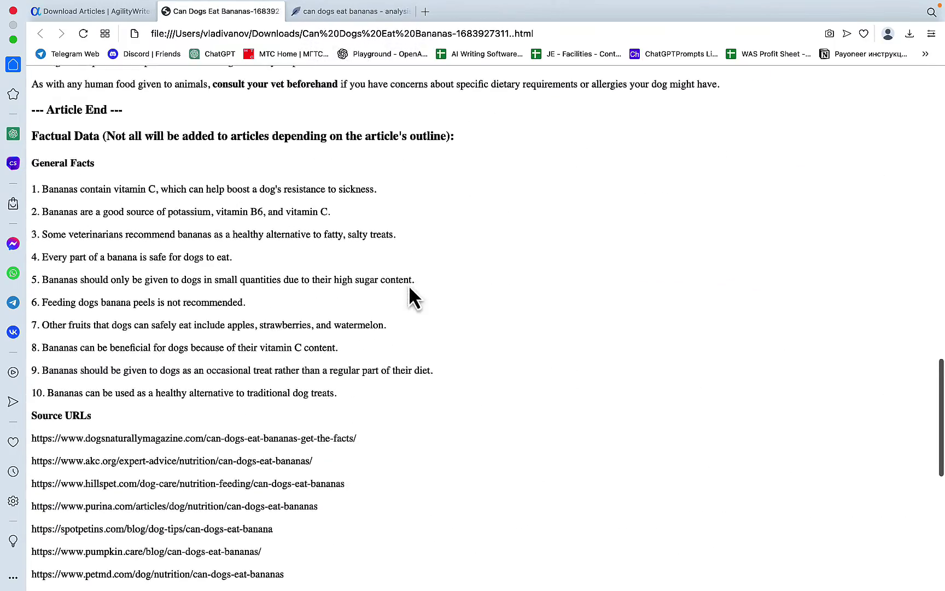
scroll(409, 282, up, 8)
scroll(409, 283, up, 5)
scroll(409, 283, up, 5)
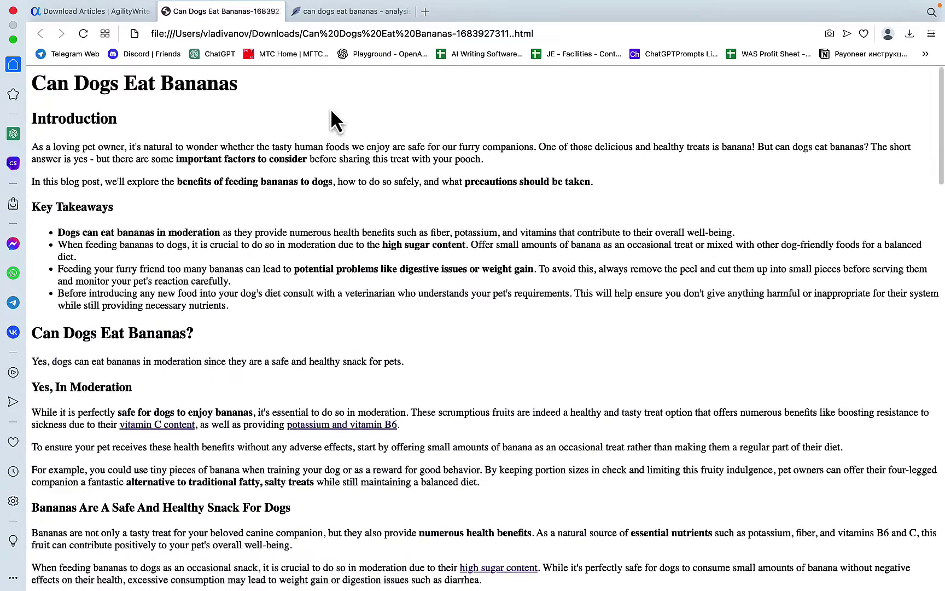
Step: Return to the NeuronWriter analysis showing 1,404 words and a score of 69
click(310, 12)
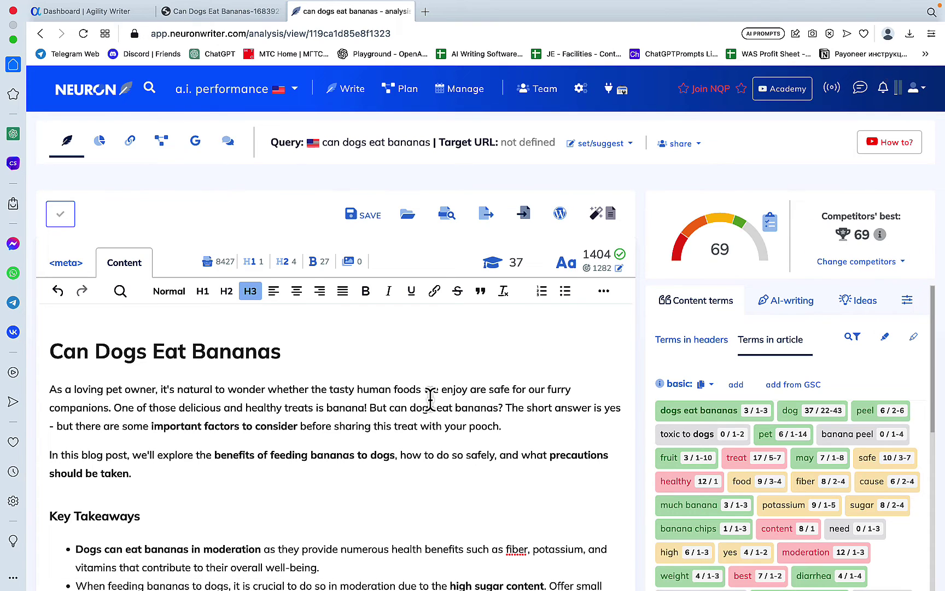
Step: Scroll through the NeuronWriter article, still scoring 69, down to its Conclusion
scroll(425, 390, down, 5)
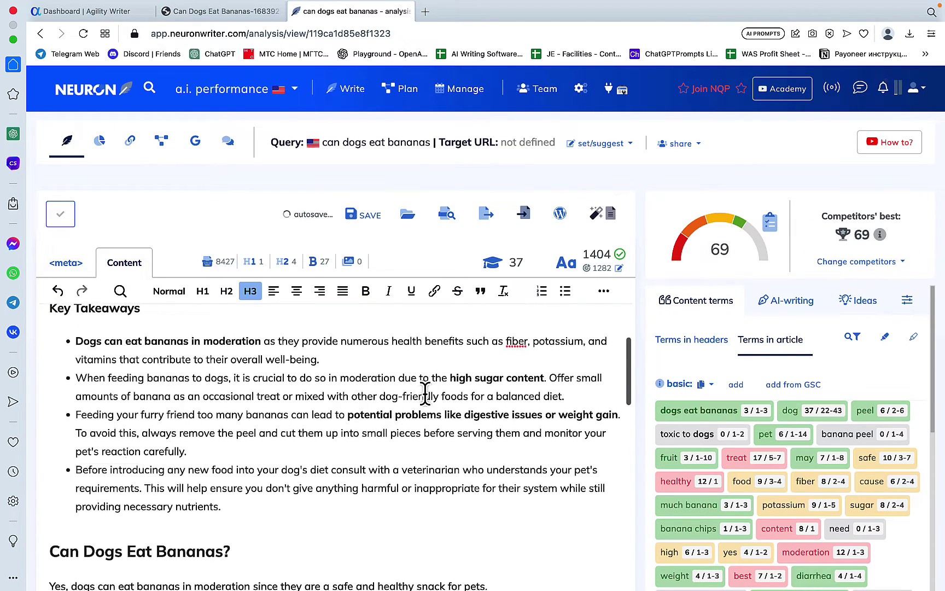
scroll(425, 390, down, 5)
scroll(426, 393, down, 5)
scroll(426, 393, down, 5)
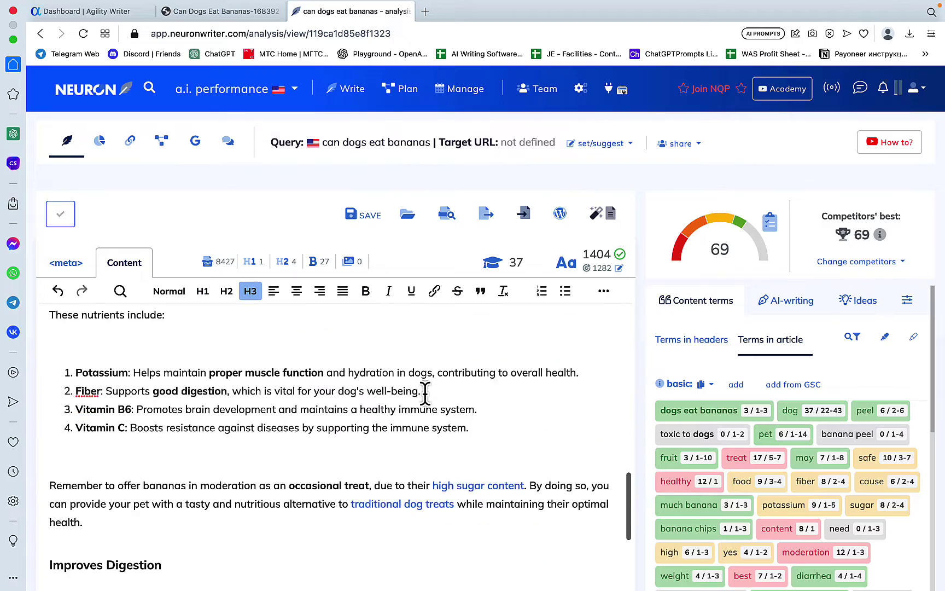
scroll(426, 392, down, 5)
scroll(426, 393, down, 5)
scroll(425, 393, down, 5)
scroll(427, 394, down, 3)
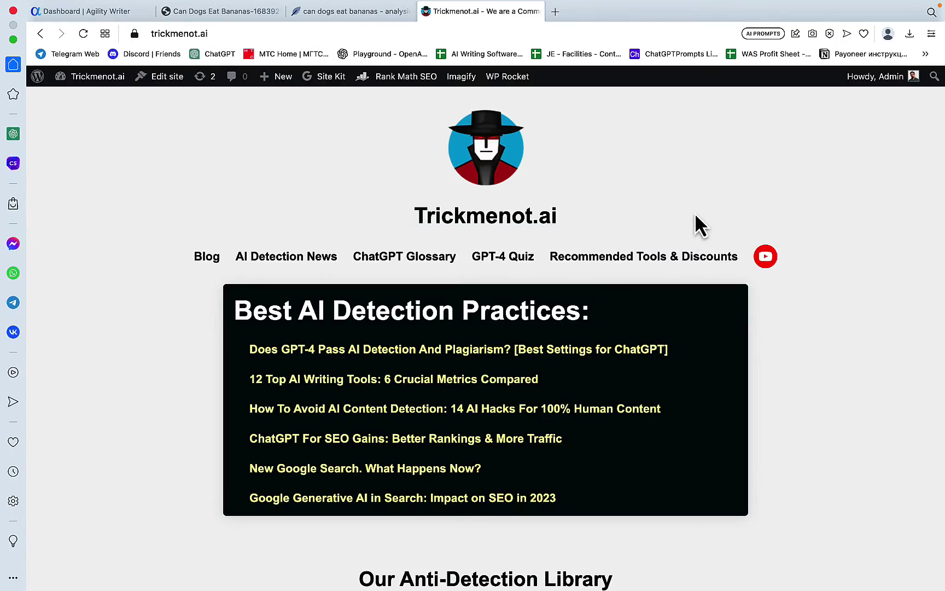
Step: Go to Trickmenot.ai's 'Recommended Tools & Discounts' page and reveal the exclusive Agility Writer coupon table
click(634, 261)
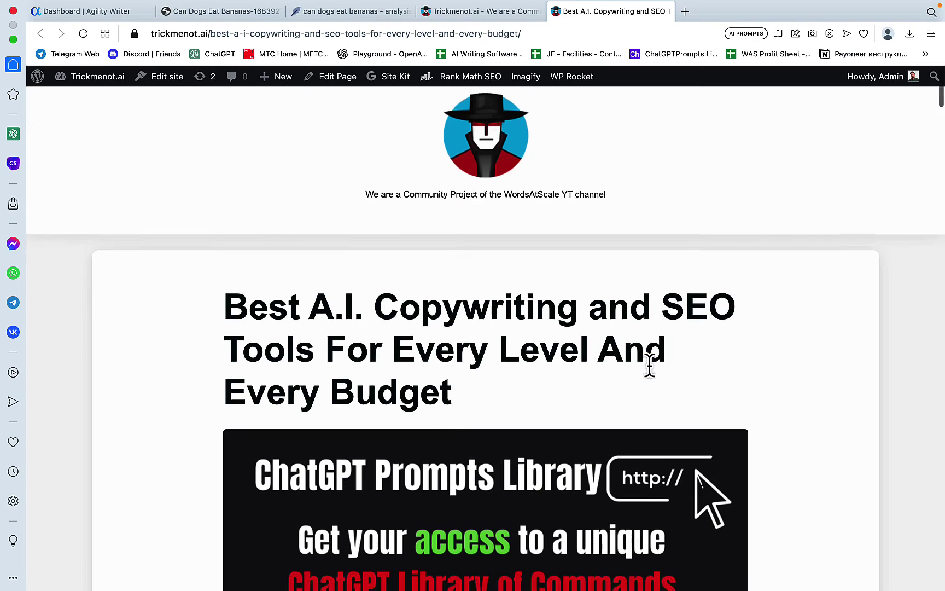
scroll(649, 365, down, 10)
scroll(654, 380, down, 7)
scroll(650, 366, down, 1)
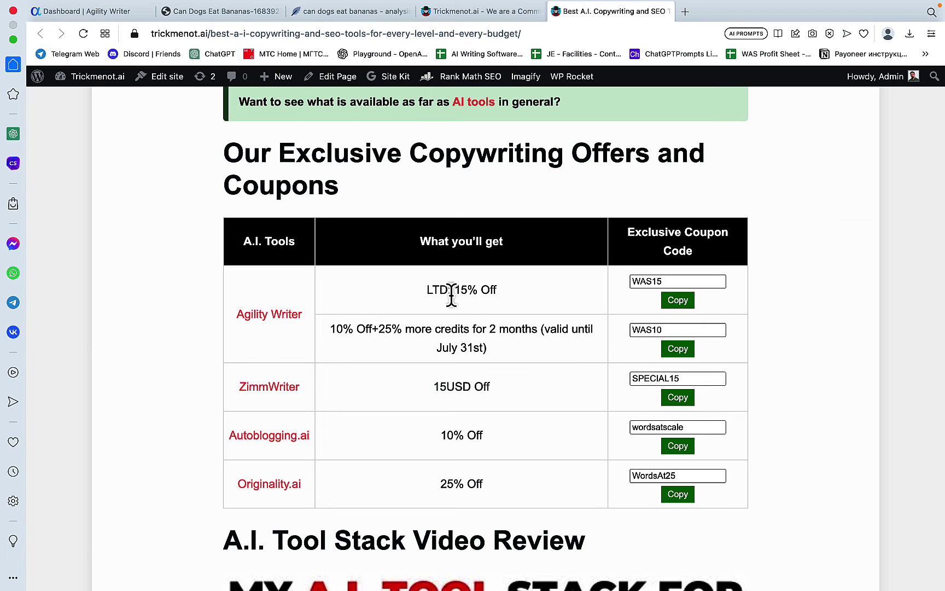